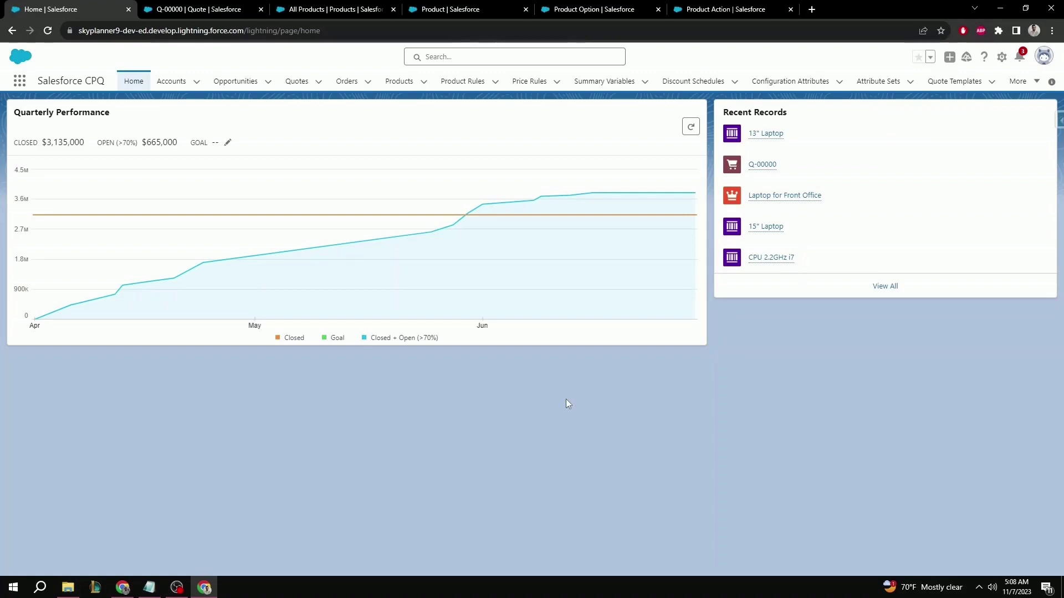
- Start a new product rule named No More than 5 10Kwh Batteries, type Alert, evaluated Always
click(453, 87)
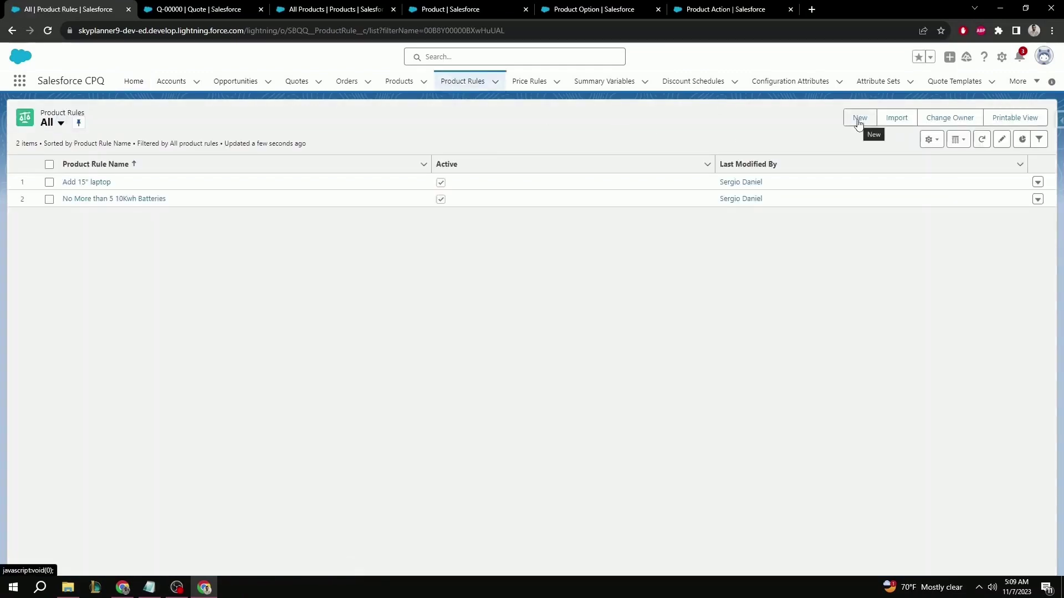
click(859, 121)
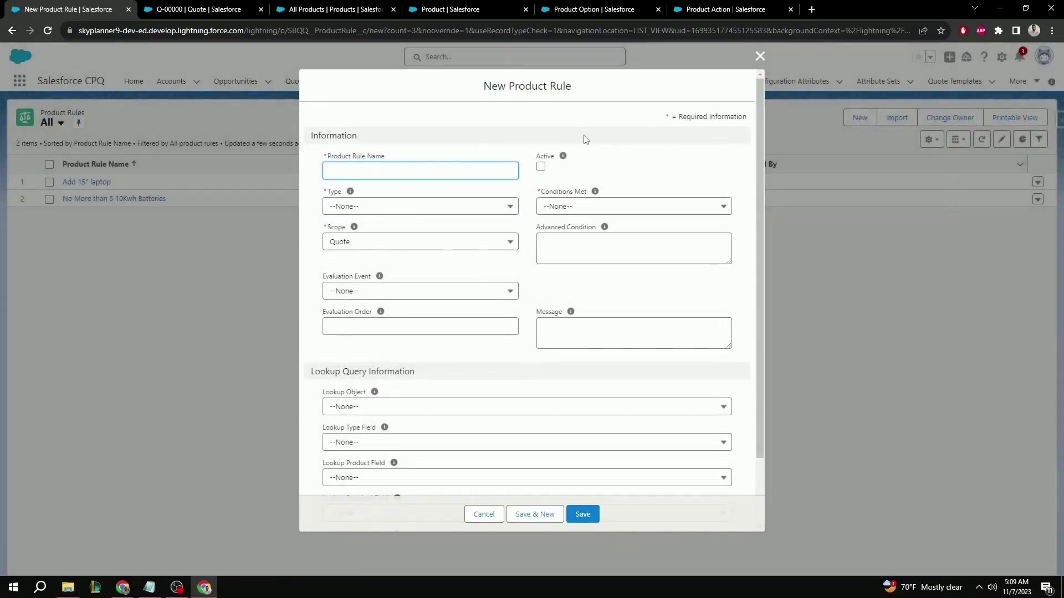
text(No More than 5 10Kwh Batteries)
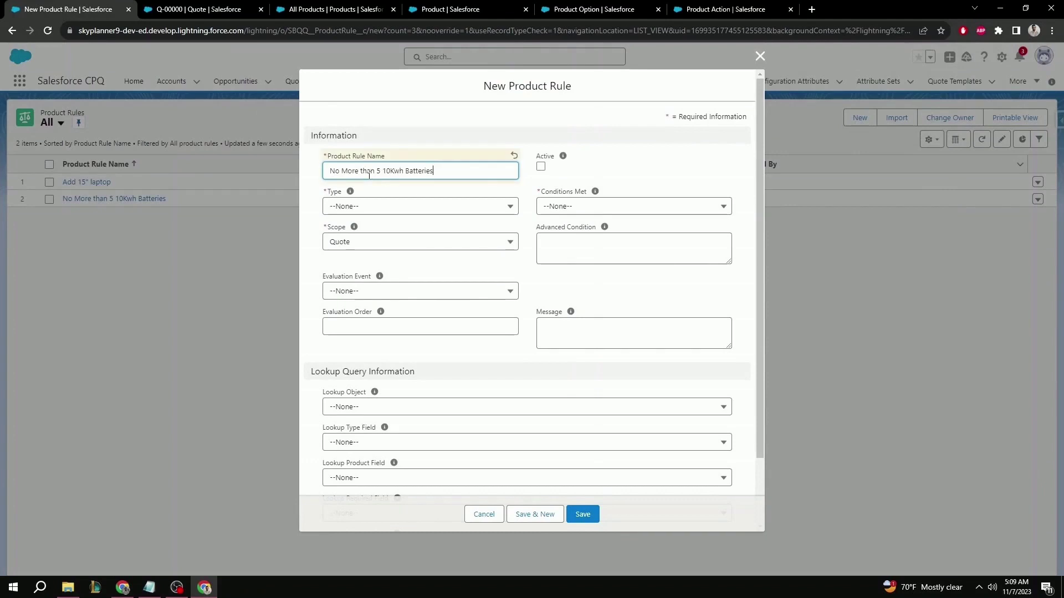
click(375, 206)
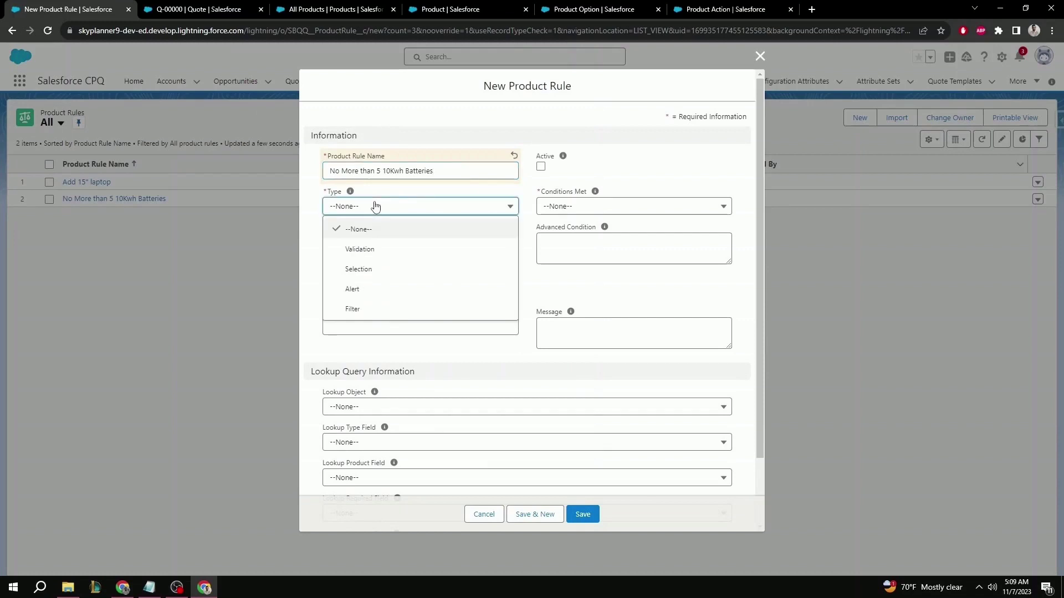
click(368, 289)
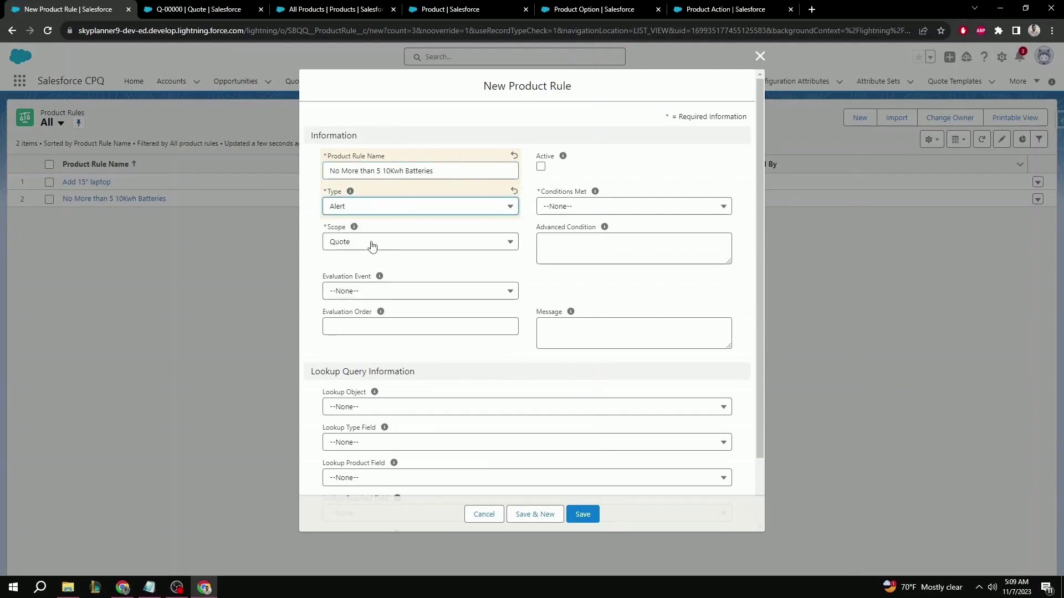
click(372, 295)
click(364, 396)
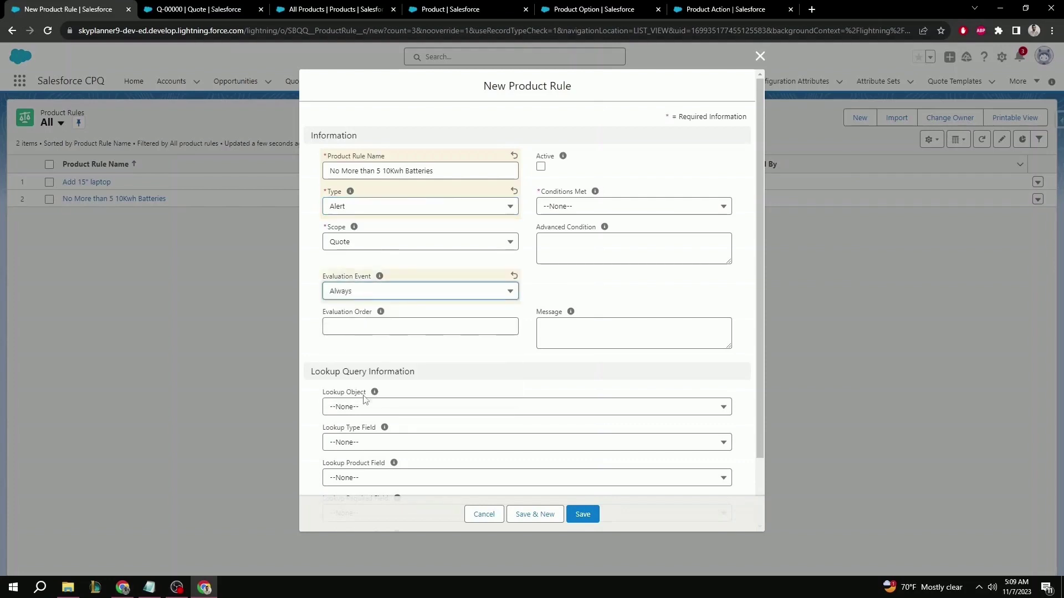
- Mark the rule active with Conditions Met All, add the battery-limit warning message, and save
click(541, 168)
click(556, 207)
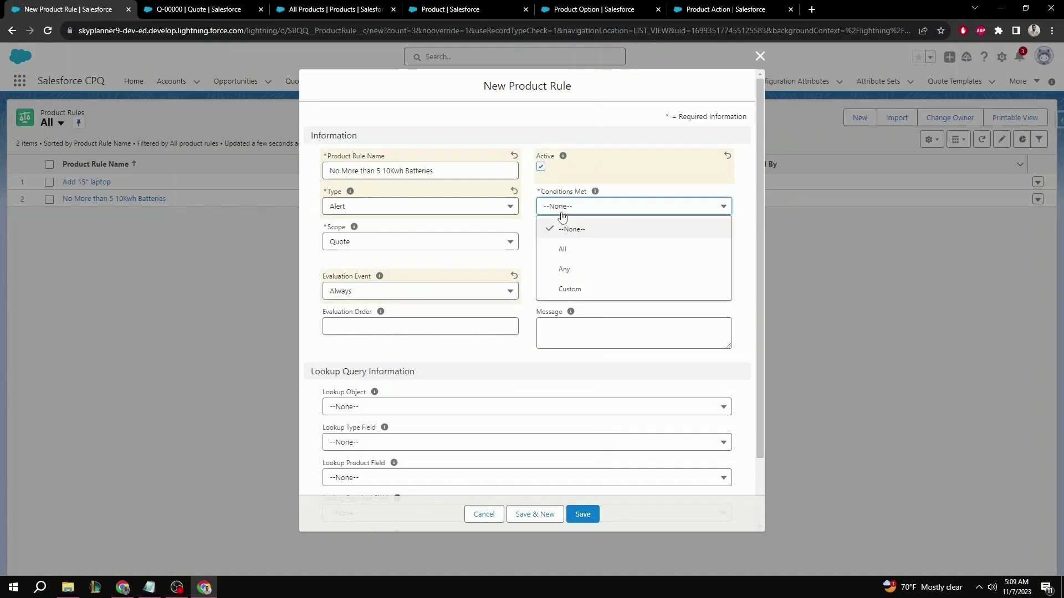
click(566, 249)
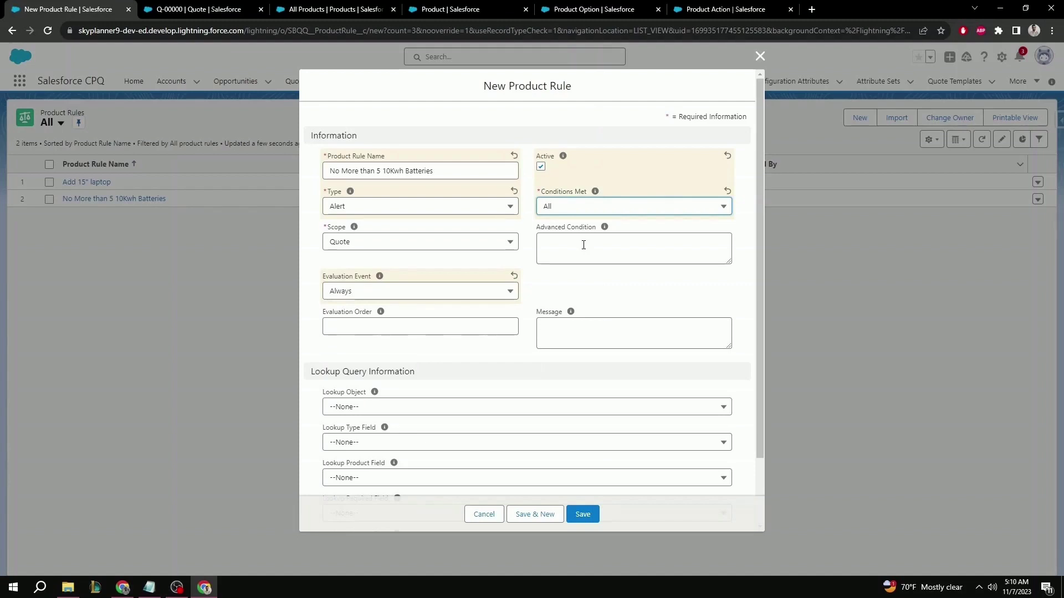
click(595, 332)
text(Cannot add more than 5 10kwh batteries on this quote)
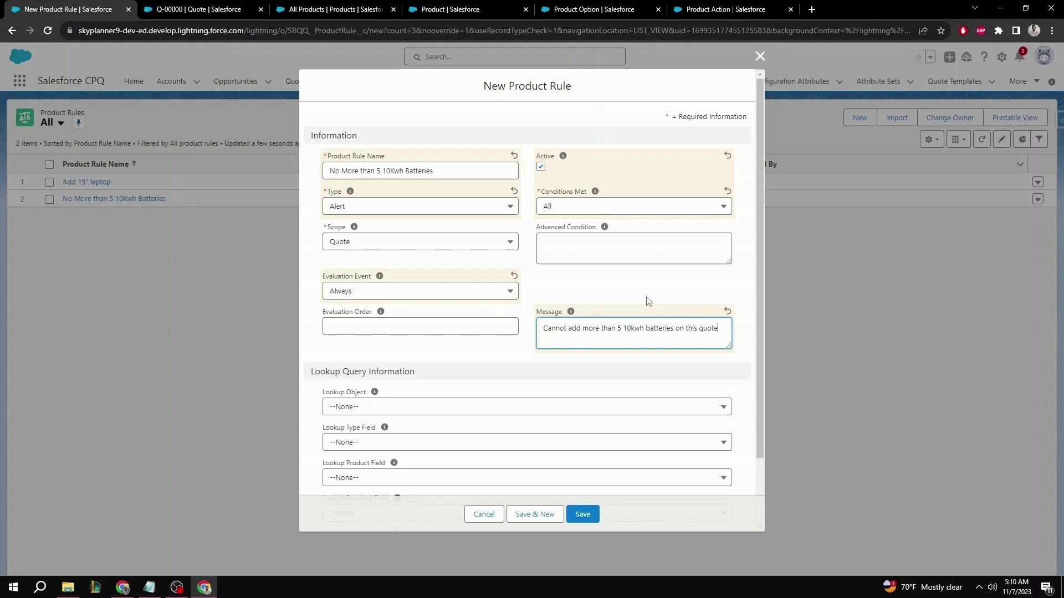
scroll(648, 301, down, 2)
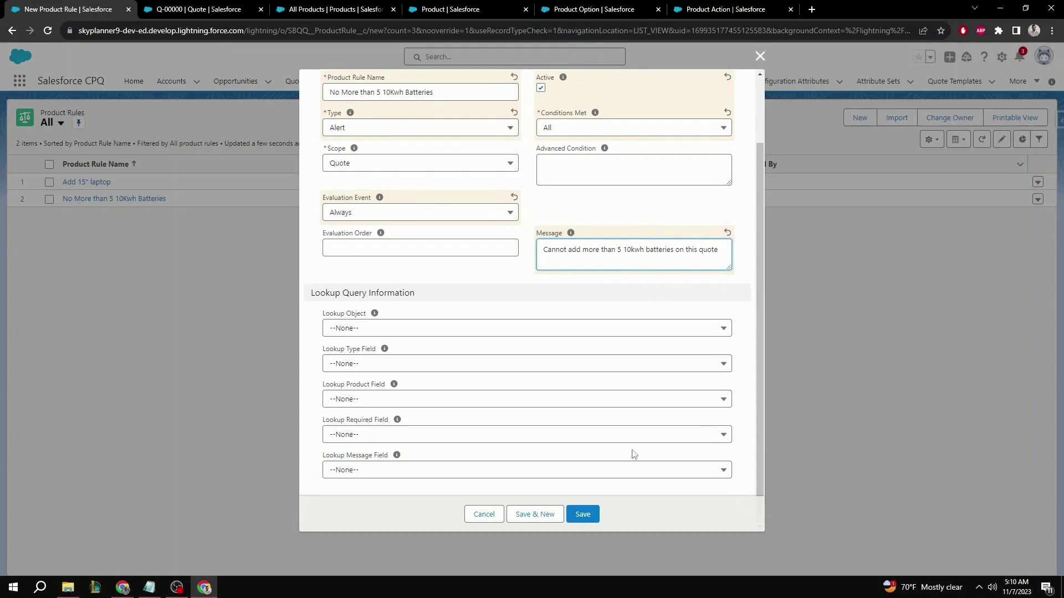
click(584, 515)
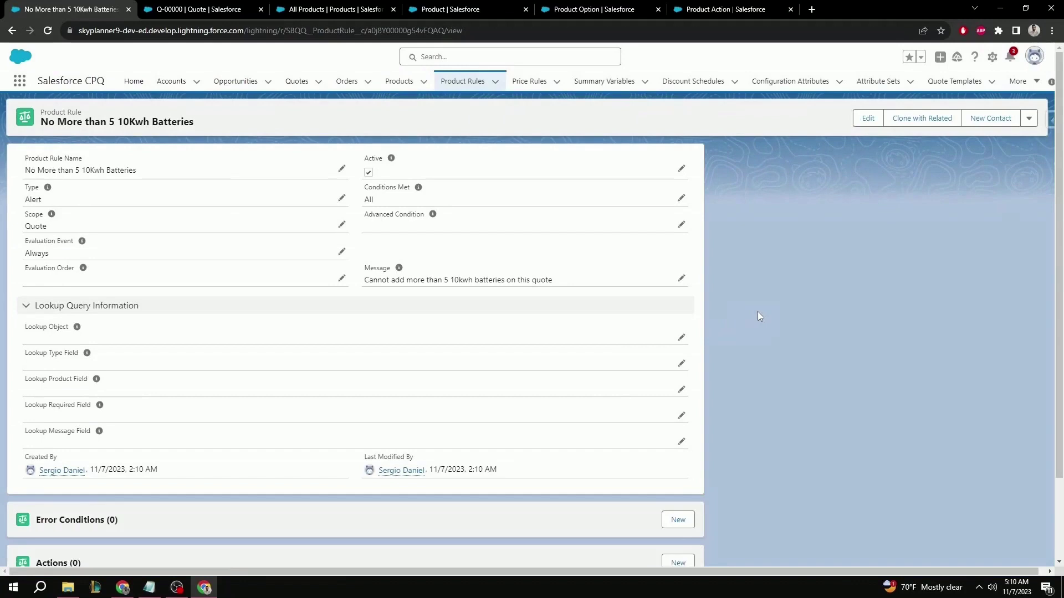
scroll(758, 313, down, 1)
scroll(759, 316, down, 1)
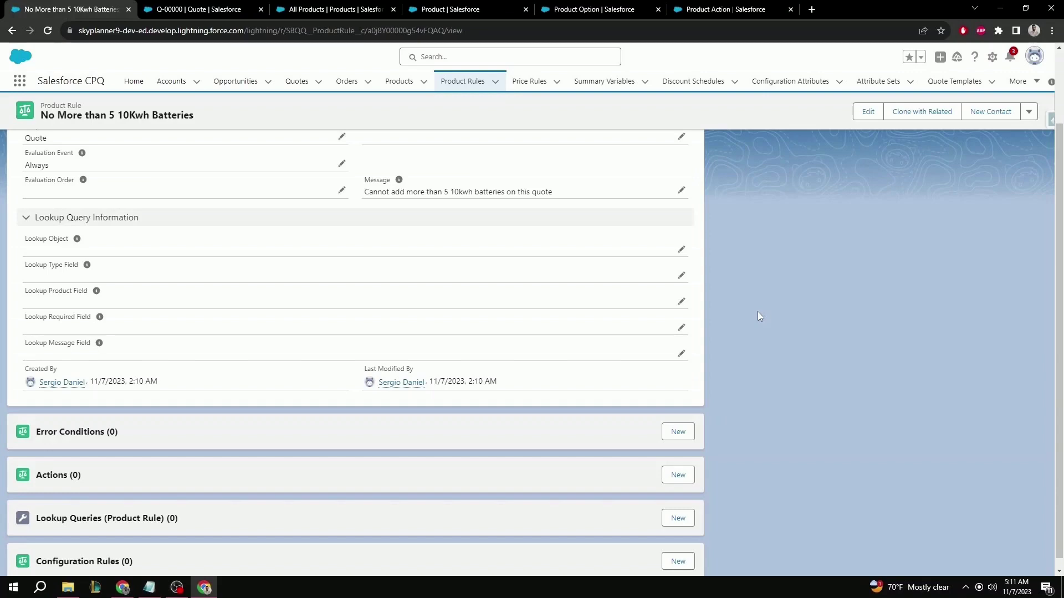
- Start error condition index 1 testing the Quote Line field SBQQ__ProductCode__c
click(678, 433)
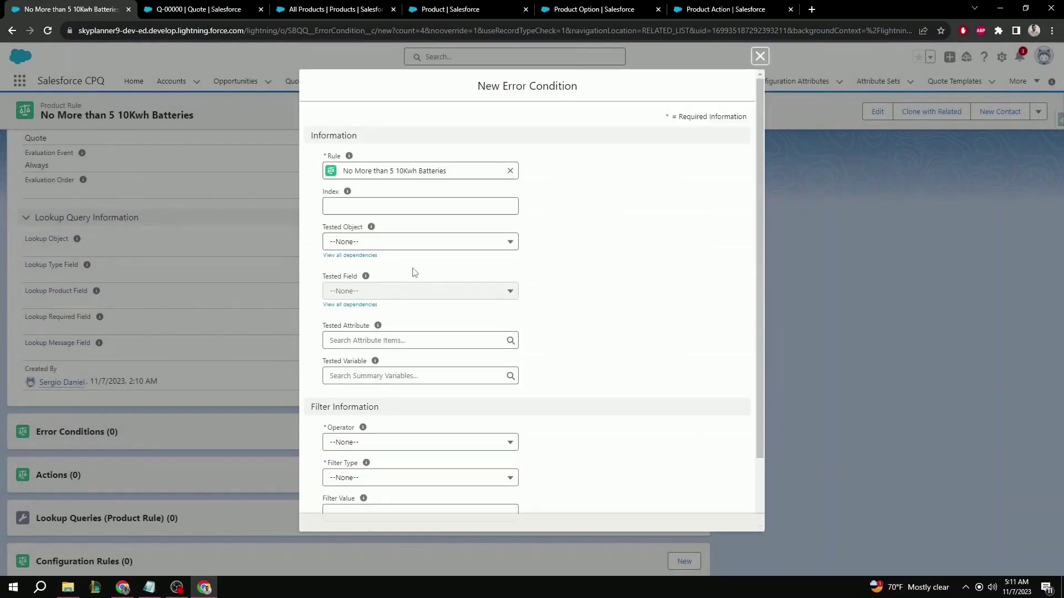
click(685, 432)
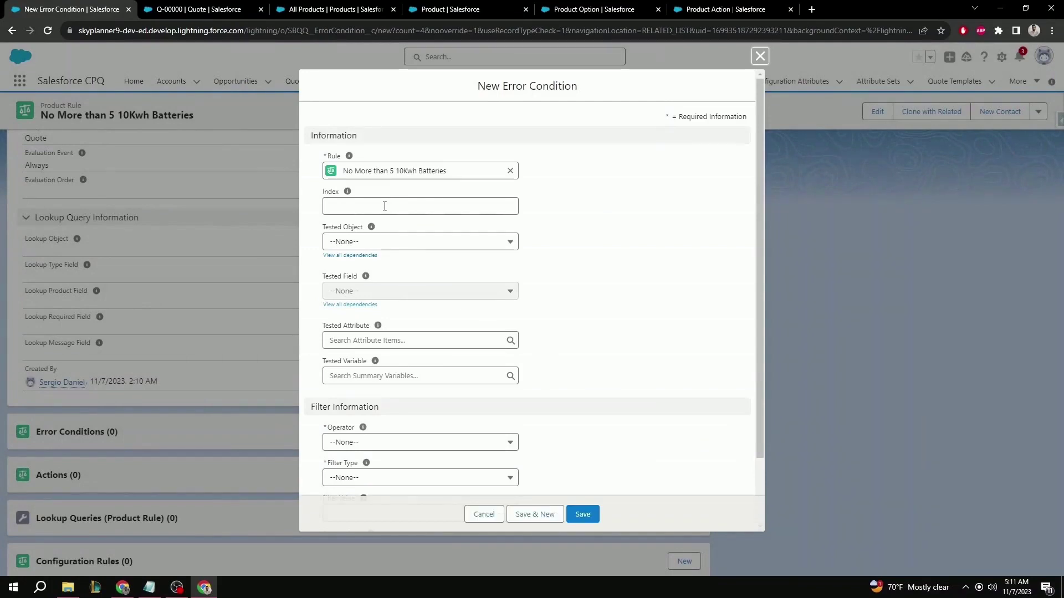
click(385, 206)
text(1)
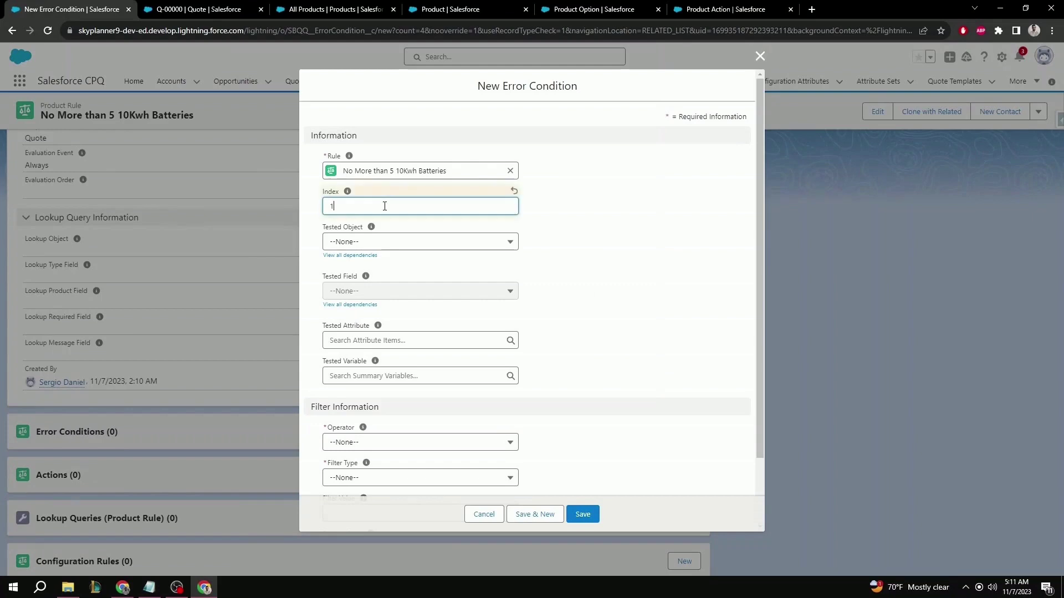
click(397, 242)
click(376, 305)
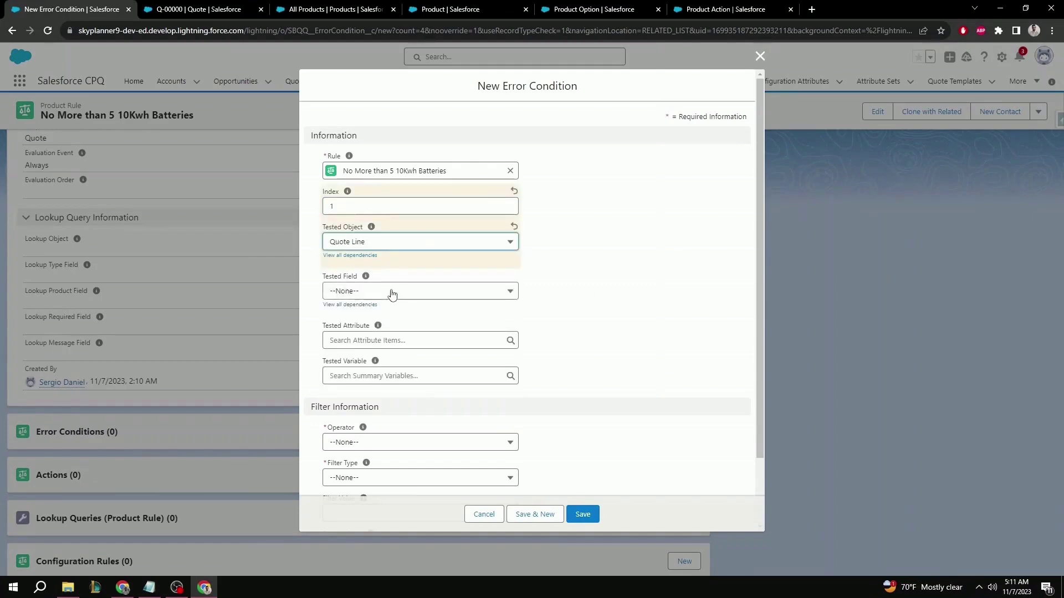
click(396, 293)
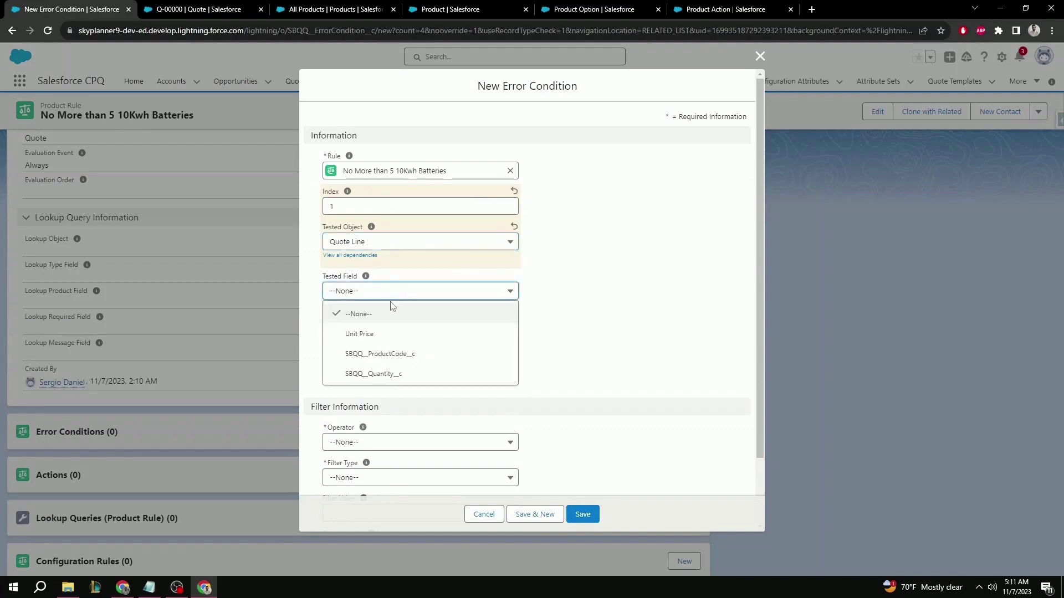
click(389, 354)
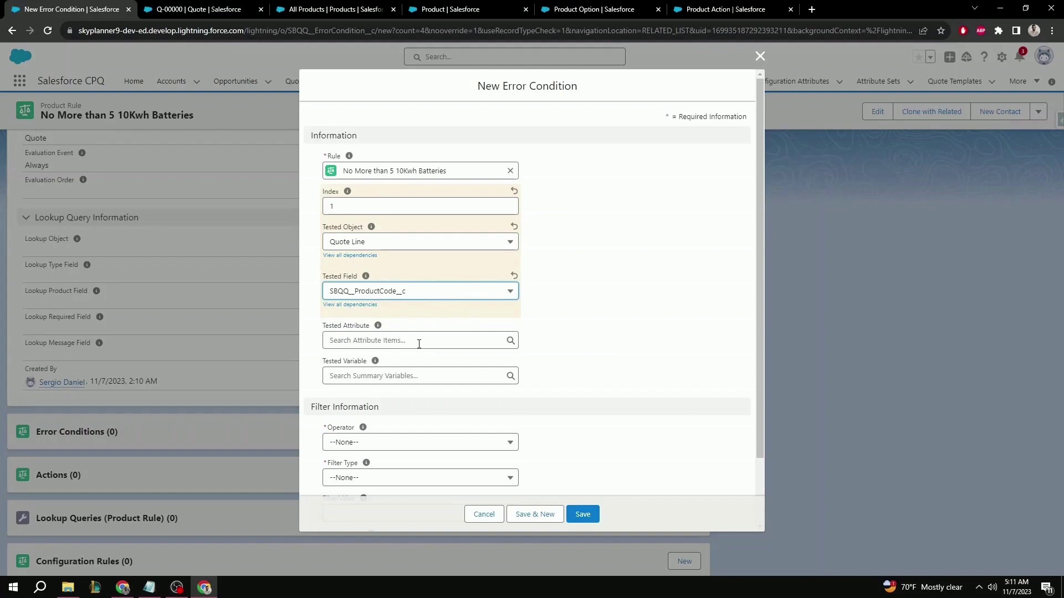
- Set operator equals, filter type Value, filter value 10KWHBATTERY, and save the condition
scroll(419, 344, down, 2)
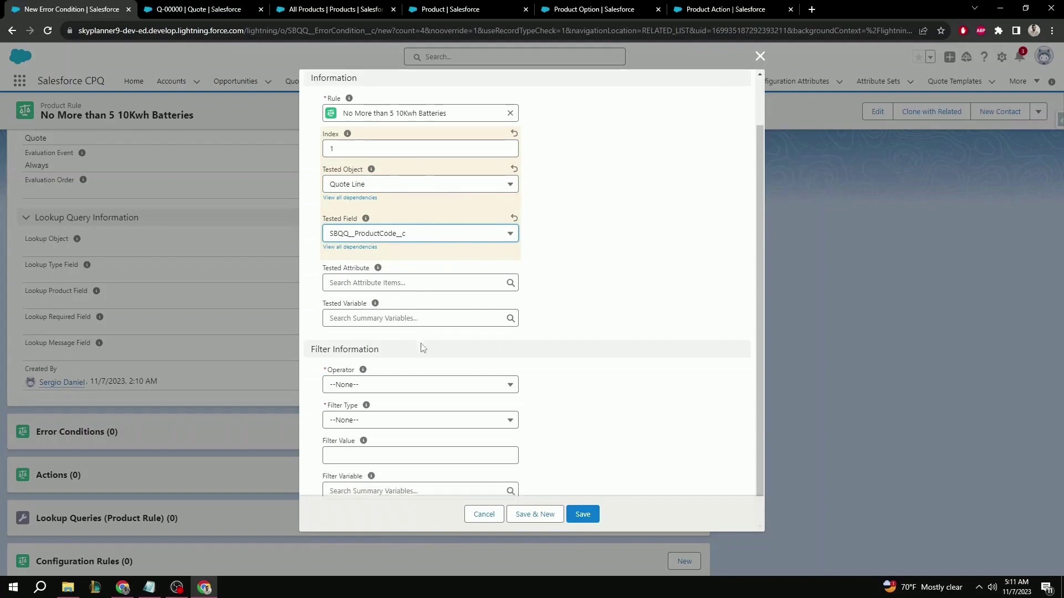
click(415, 367)
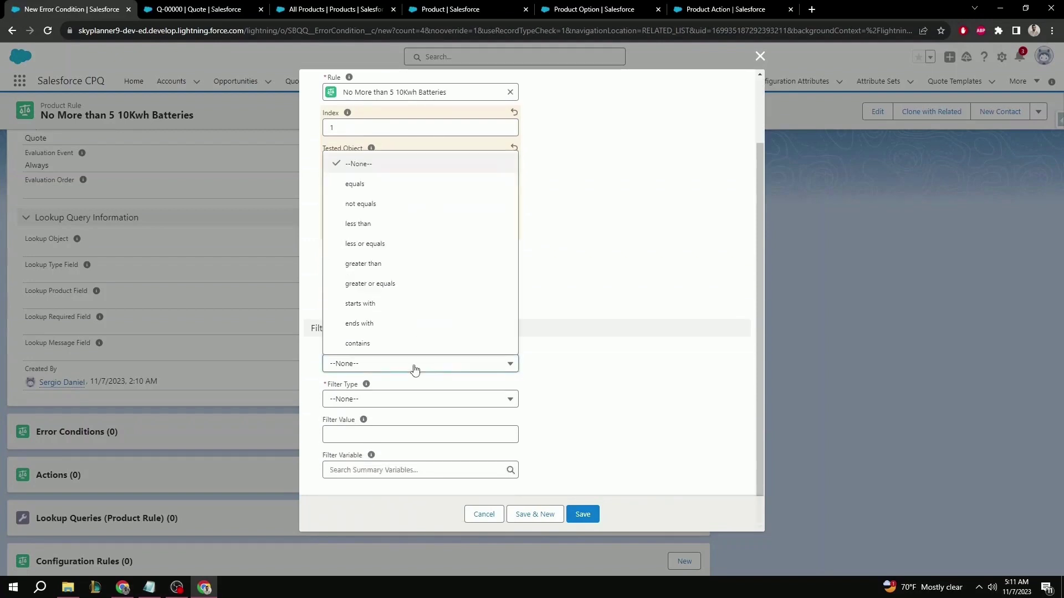
click(390, 185)
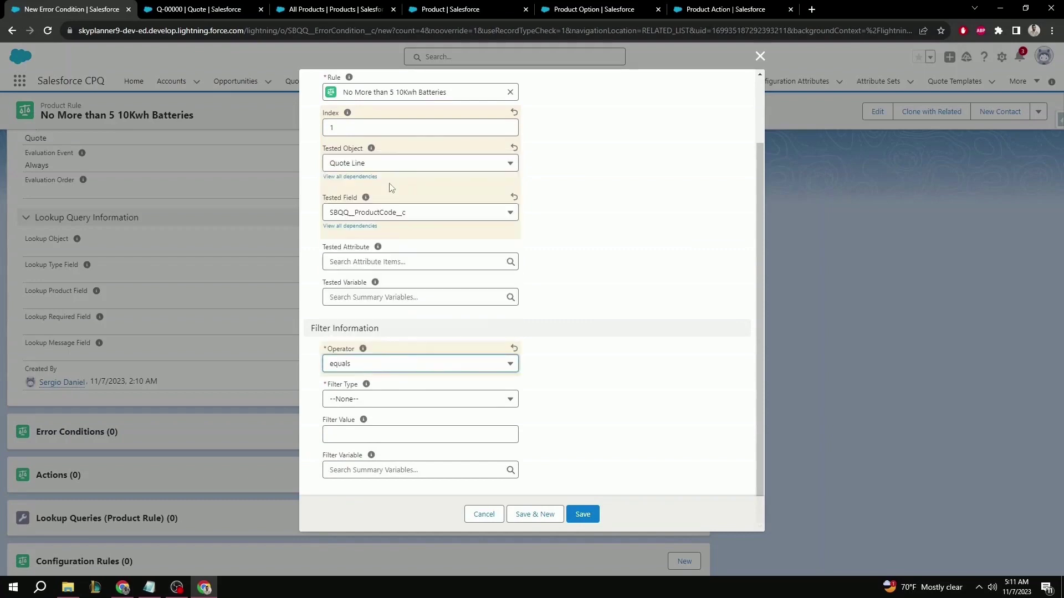
click(407, 401)
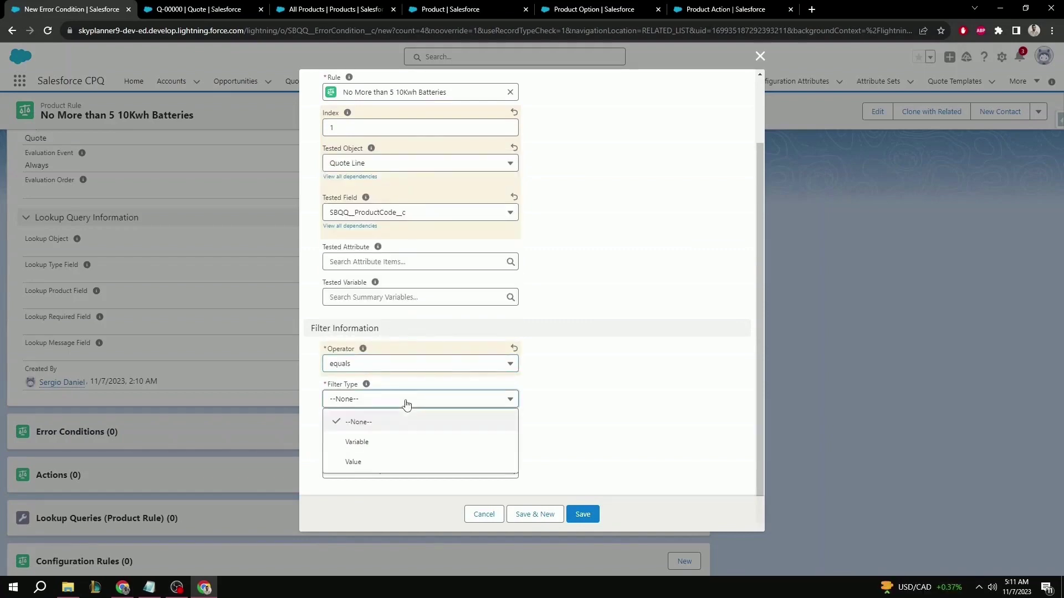
click(374, 463)
click(418, 432)
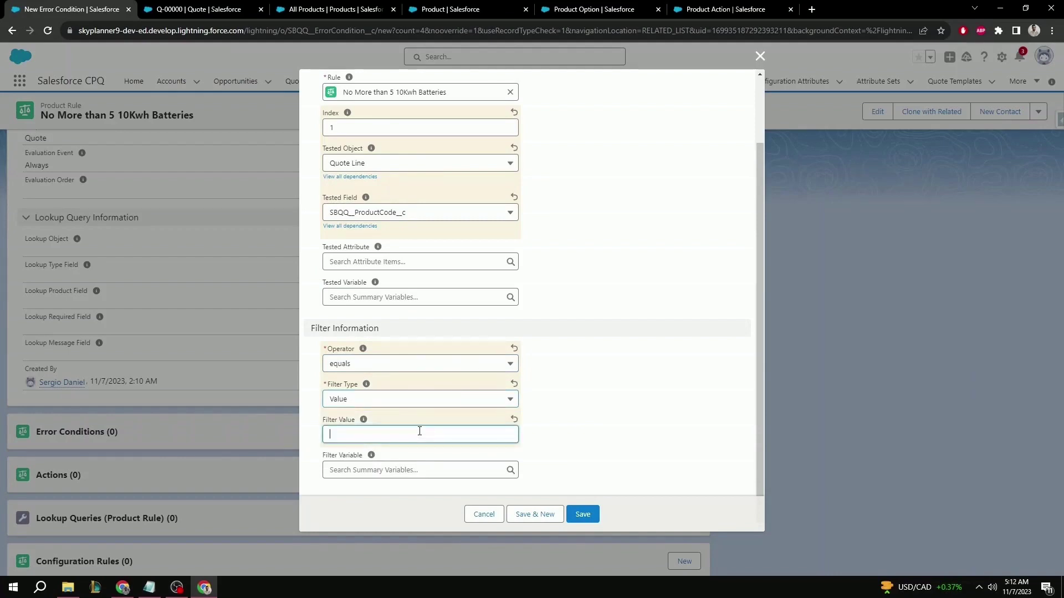
text(10KWHBATTERY)
click(590, 514)
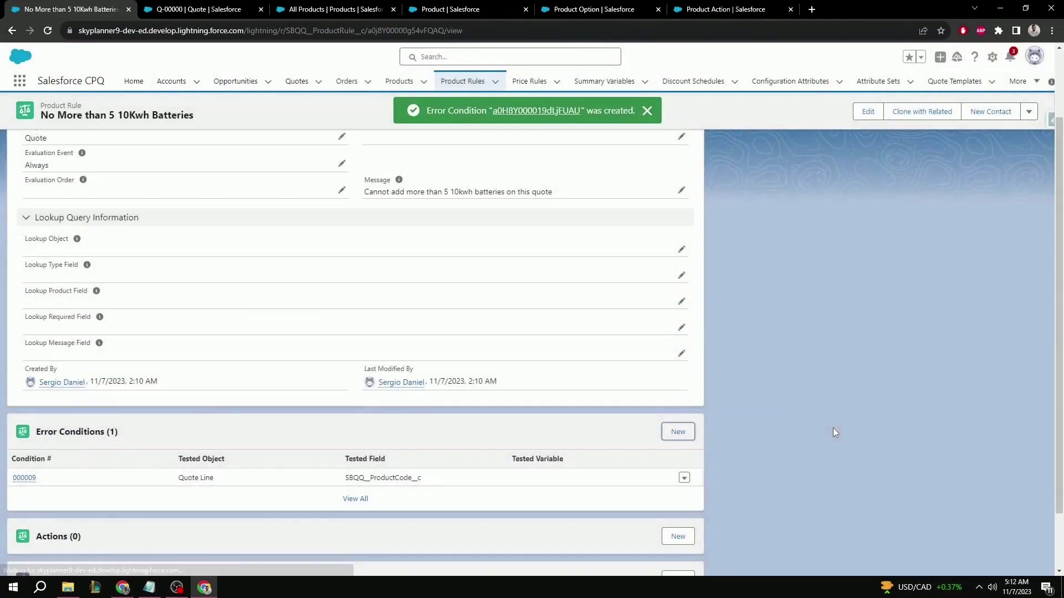
- Start error condition index 2 testing the Quote Line field SBQQ__Quantity__c
scroll(833, 428, down, 2)
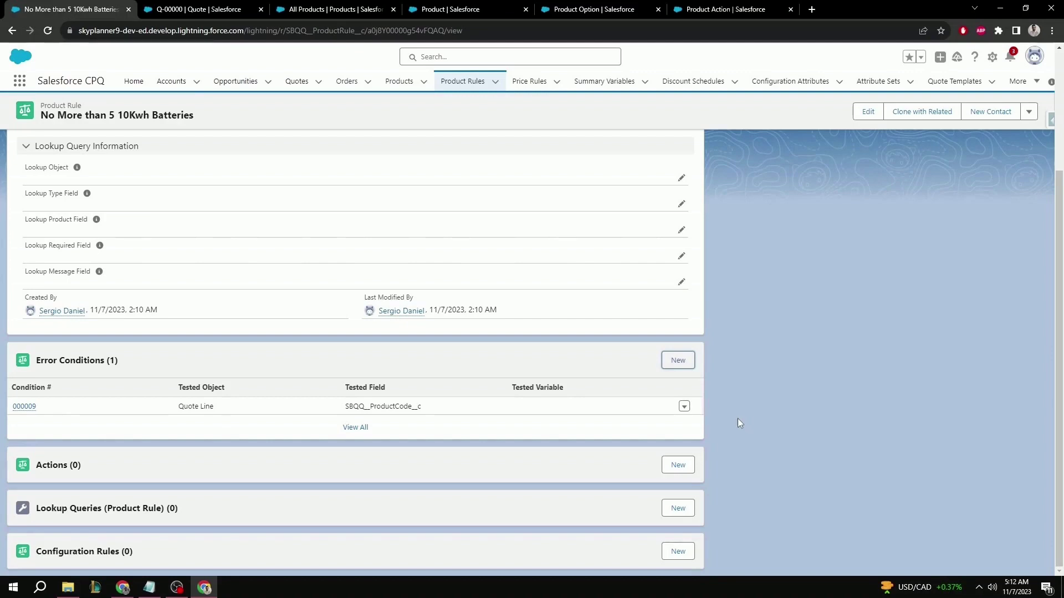
click(679, 361)
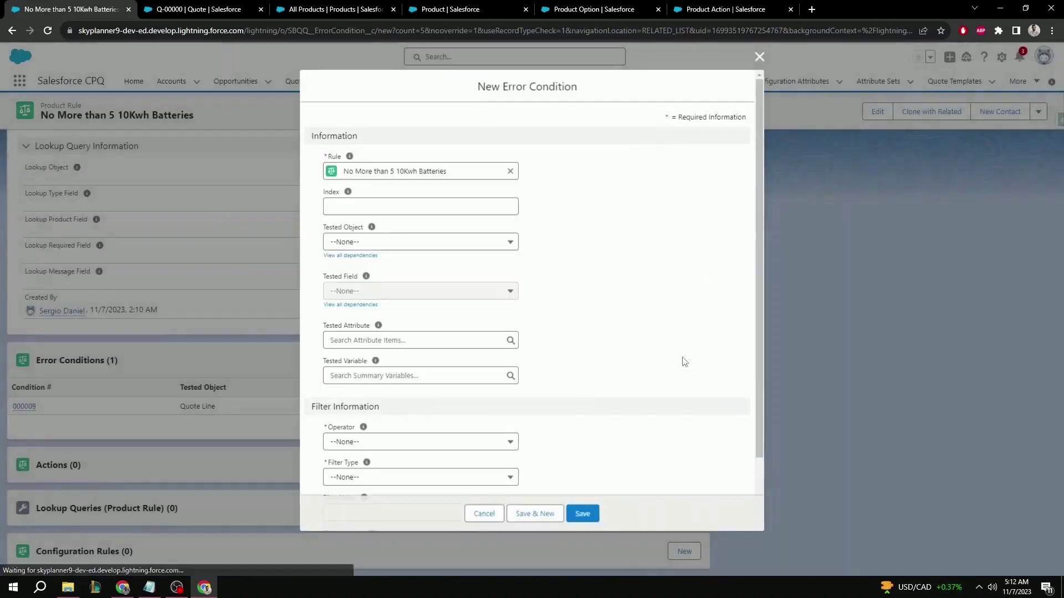
click(421, 212)
text(2)
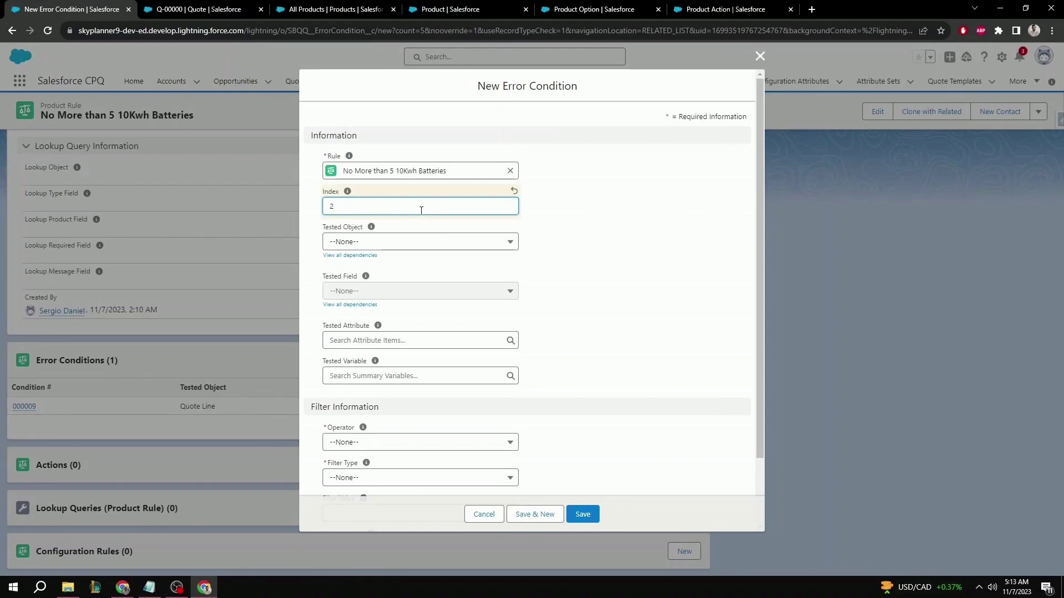
click(423, 242)
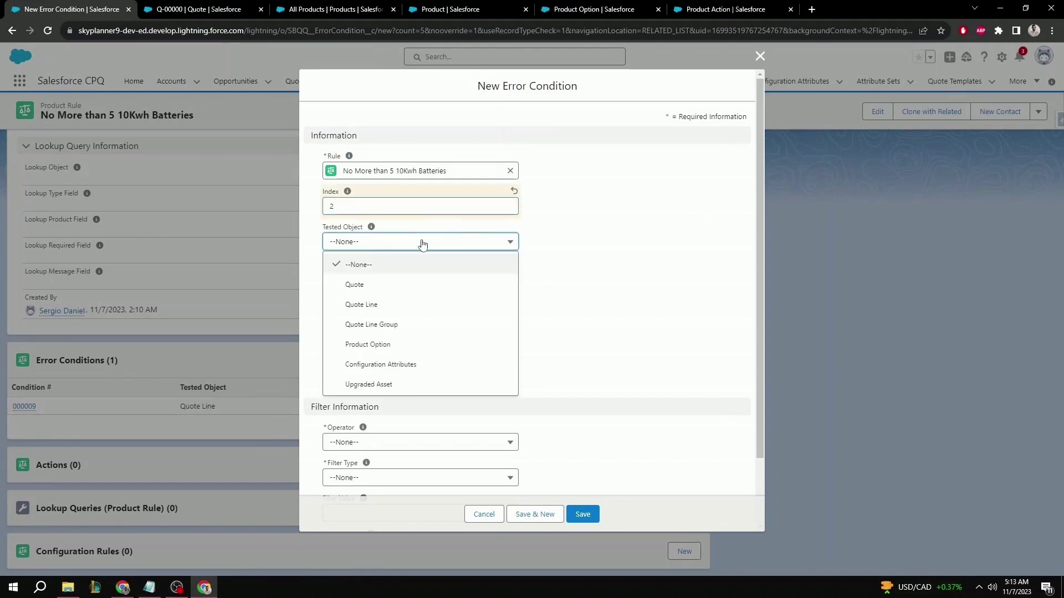
click(381, 306)
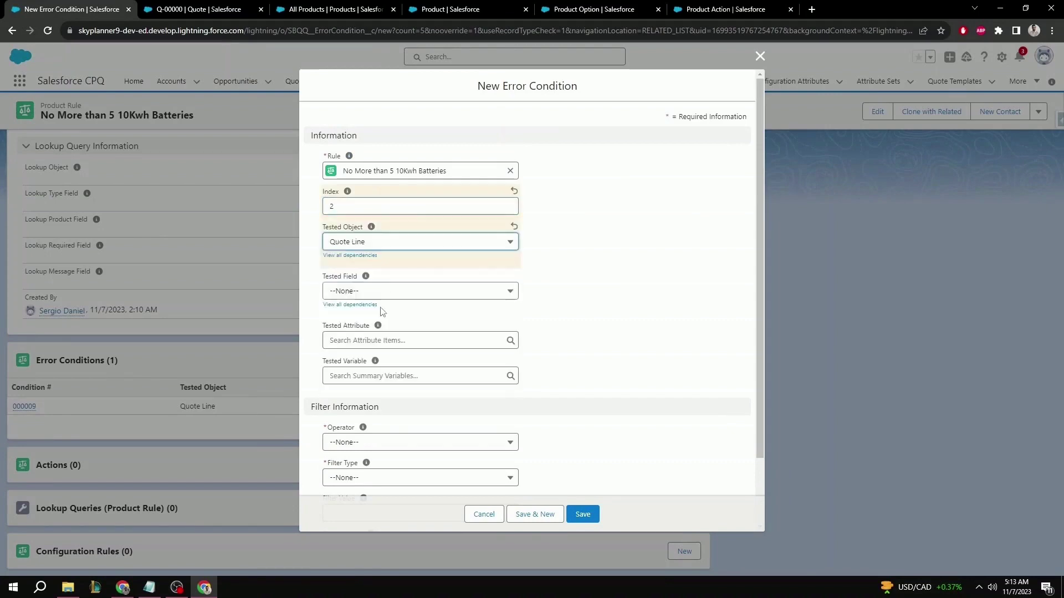
click(421, 292)
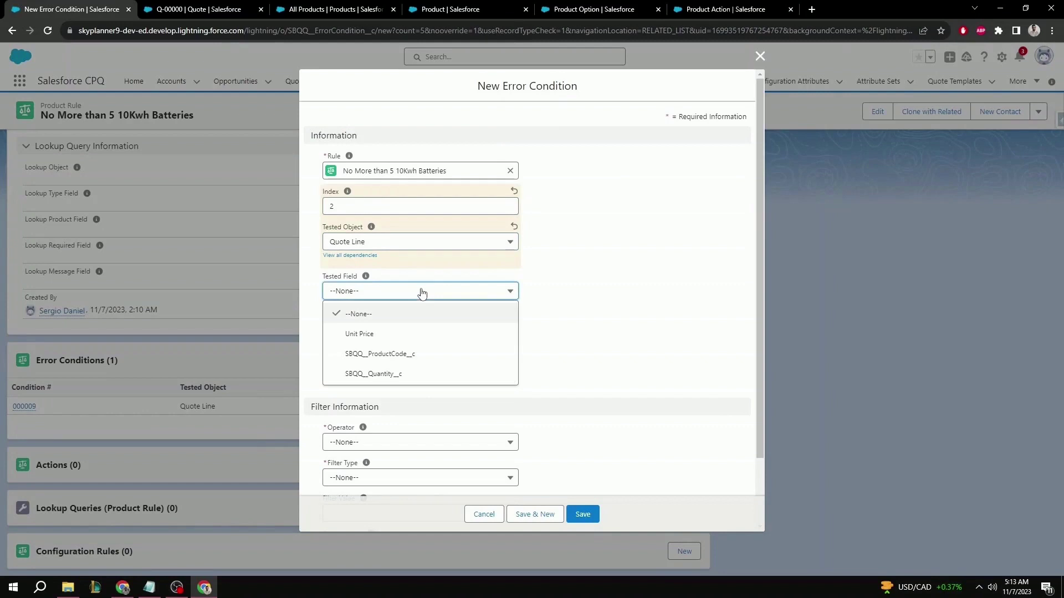
click(398, 374)
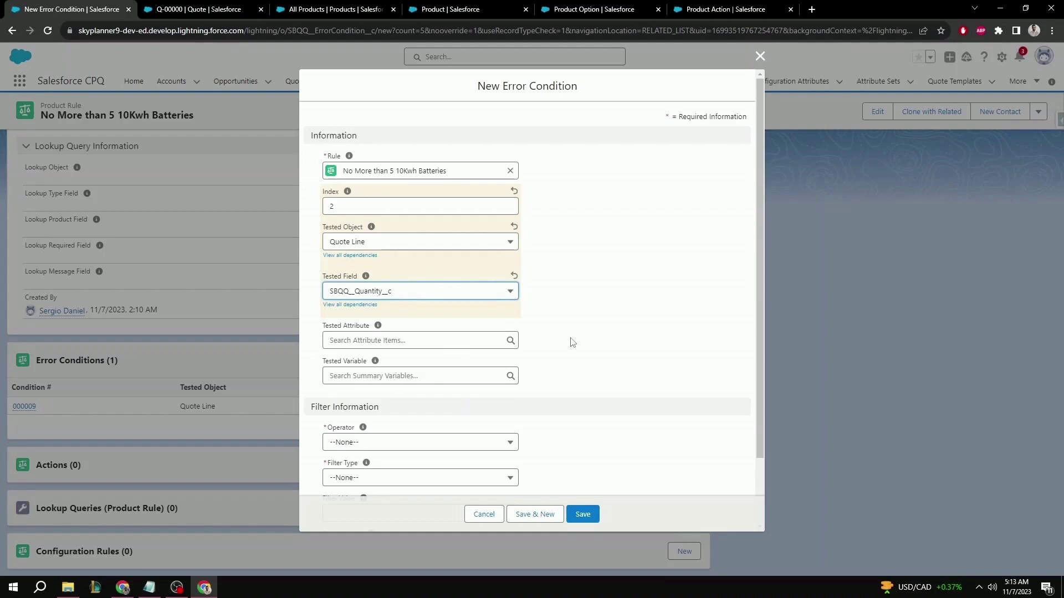
- Set operator greater than, filter type Value, filter value 5, and save the condition
scroll(572, 341, down, 3)
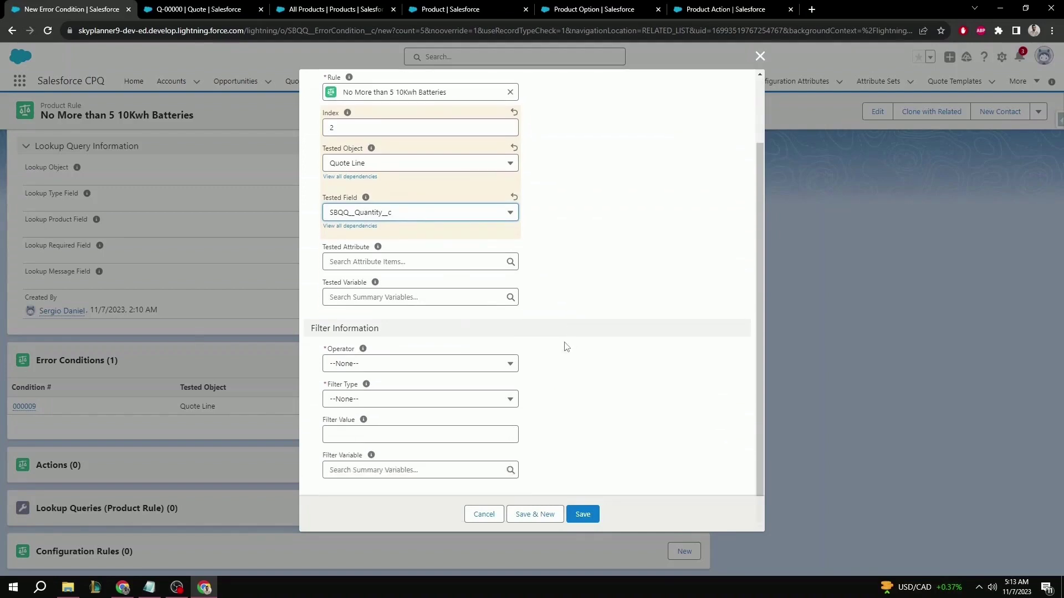
click(434, 366)
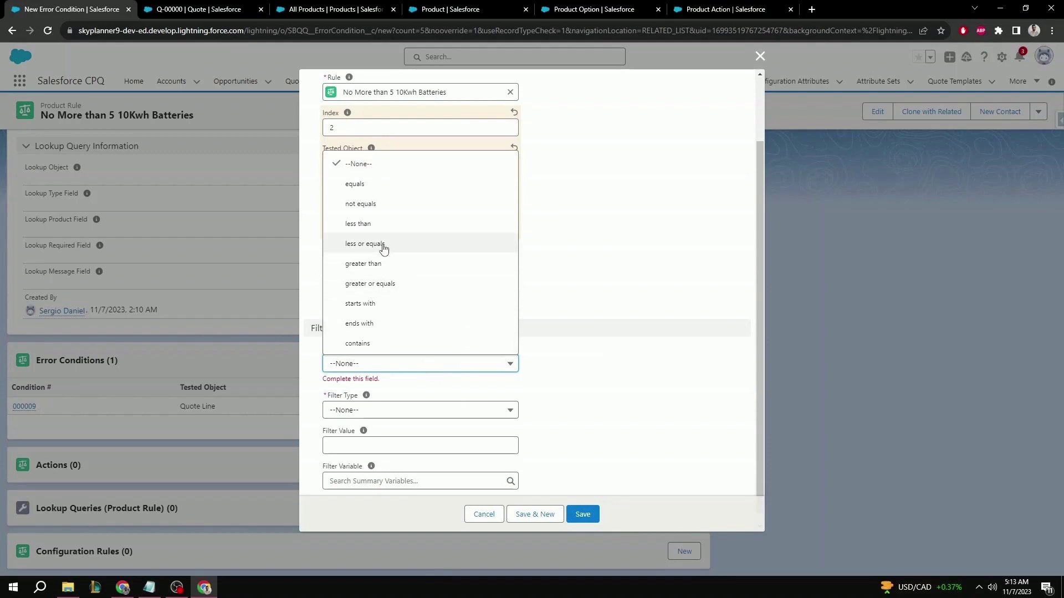
click(384, 265)
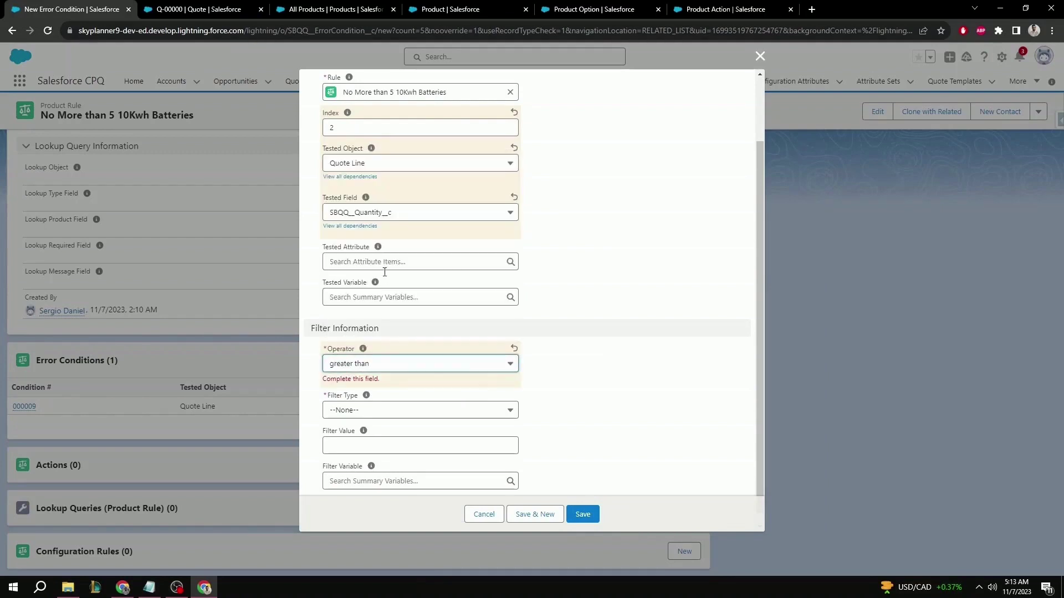
click(372, 409)
click(362, 462)
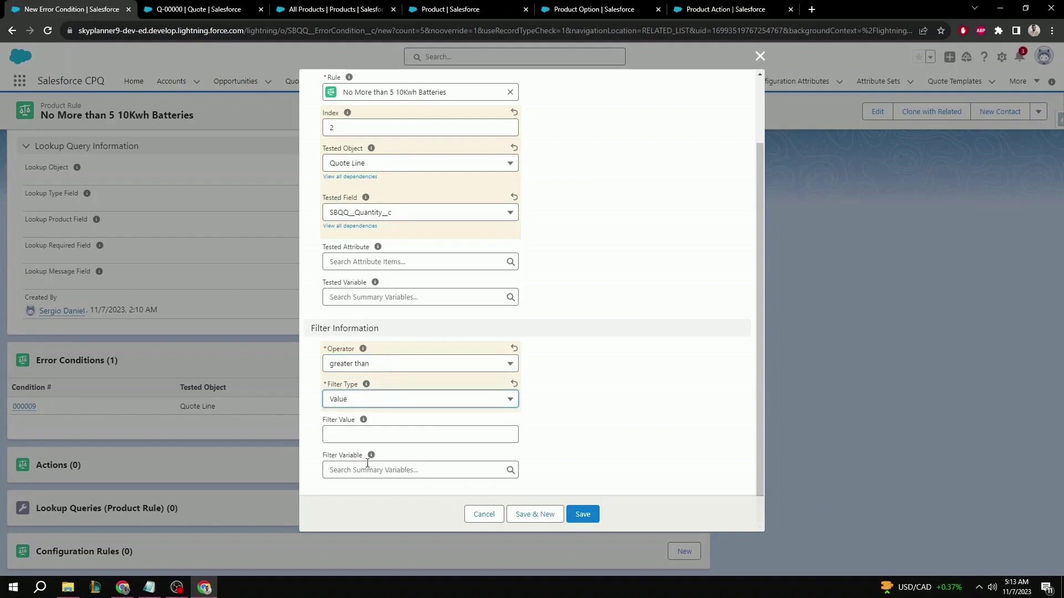
click(394, 436)
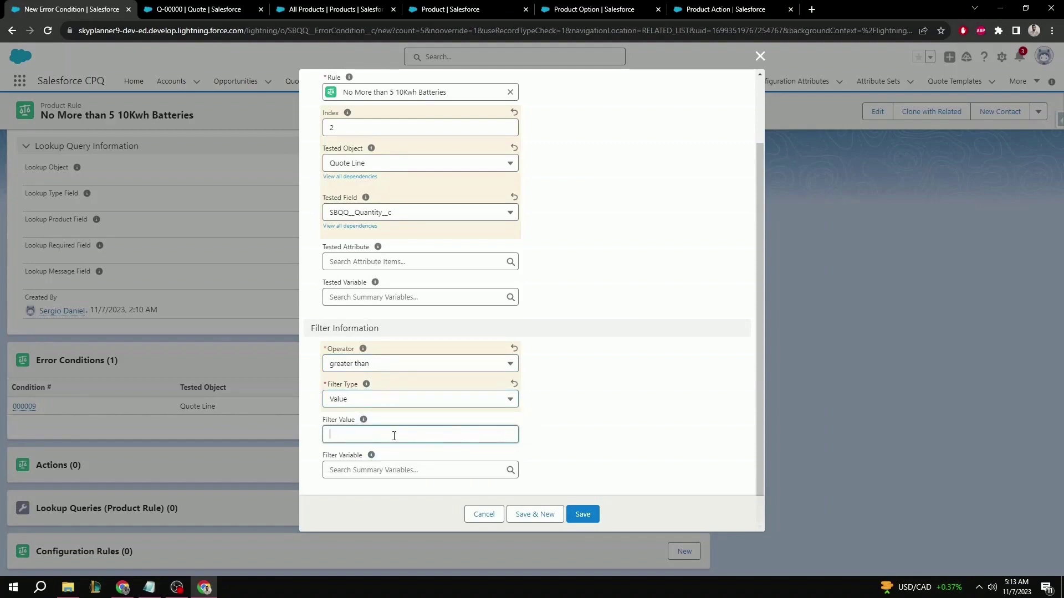
text(5)
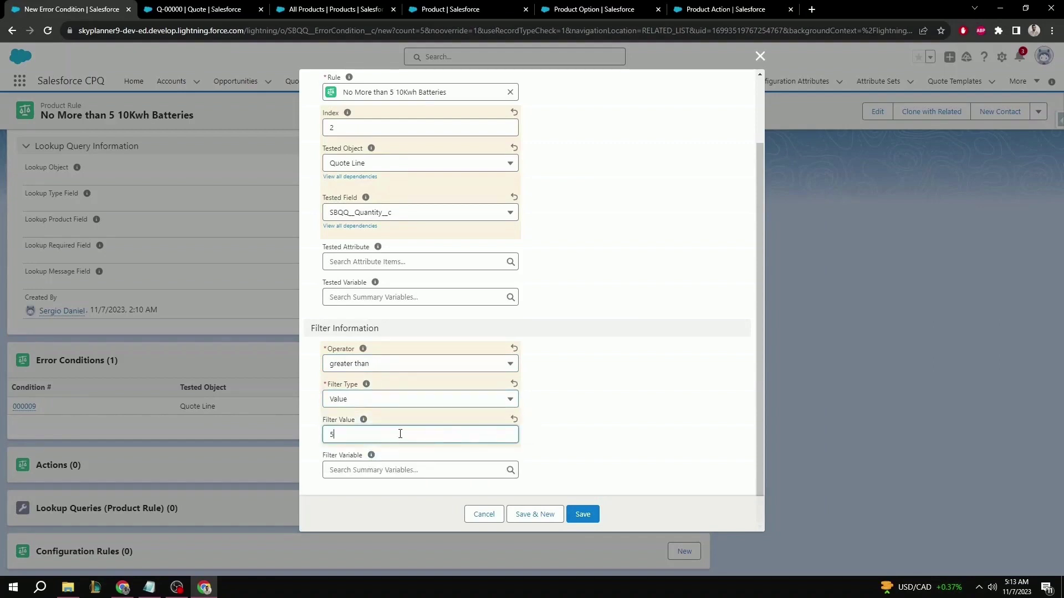
click(583, 515)
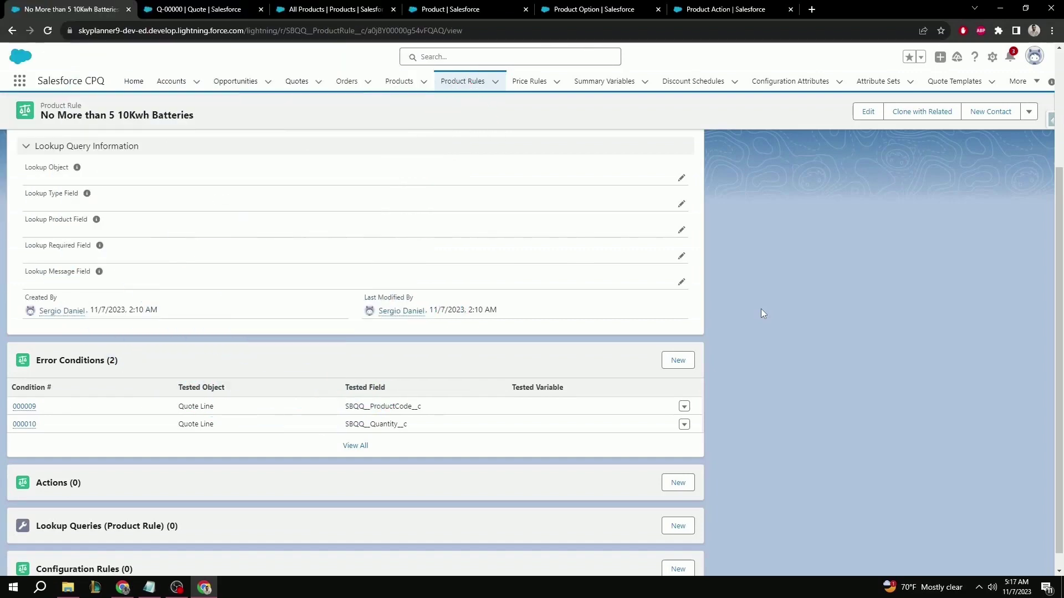
- Go to Products, open the 13" Laptop record and show its Features list
click(392, 83)
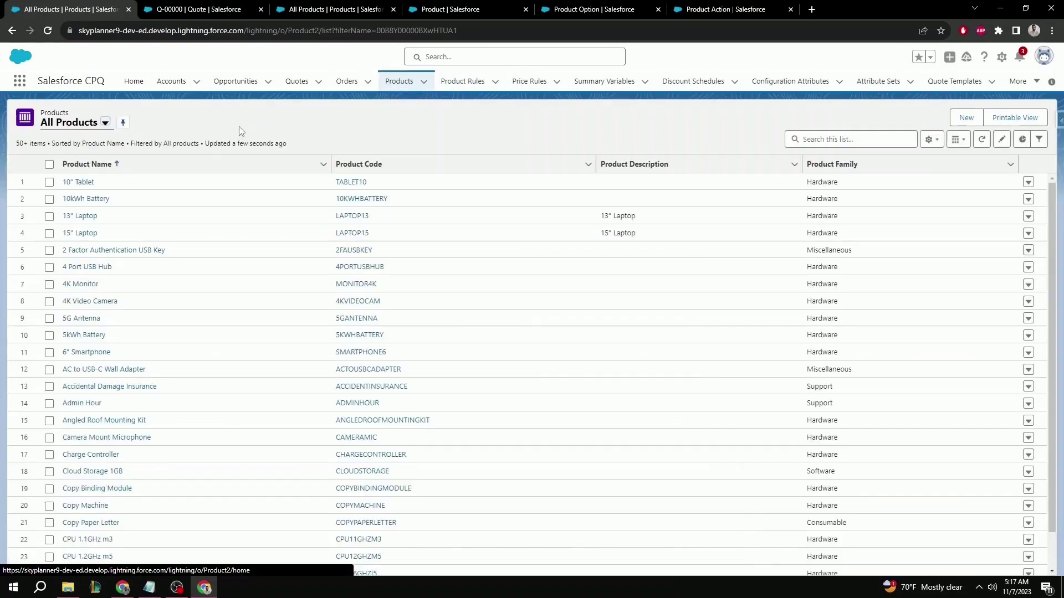
click(76, 216)
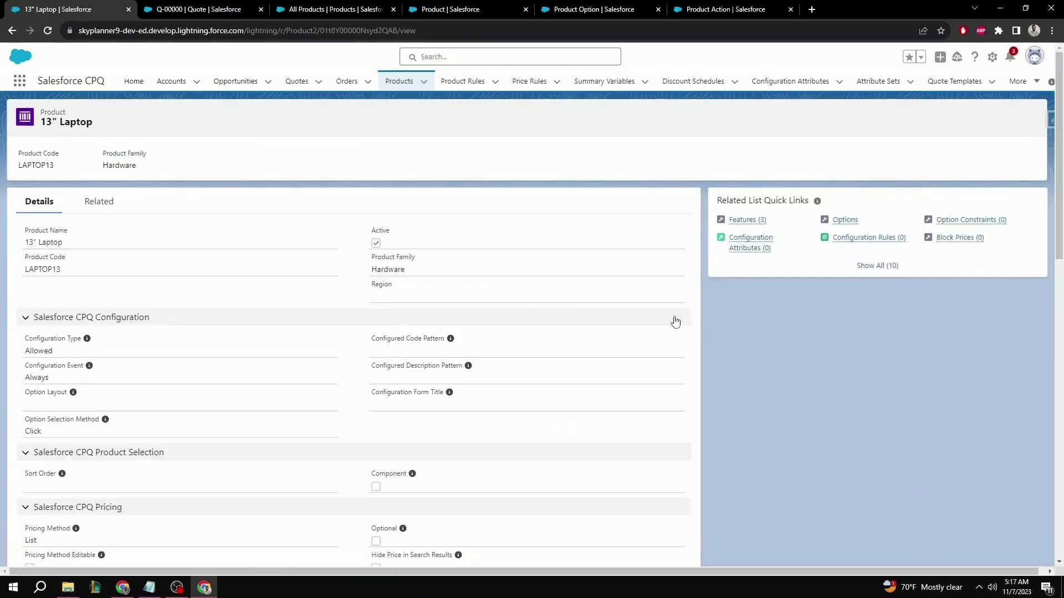
click(744, 220)
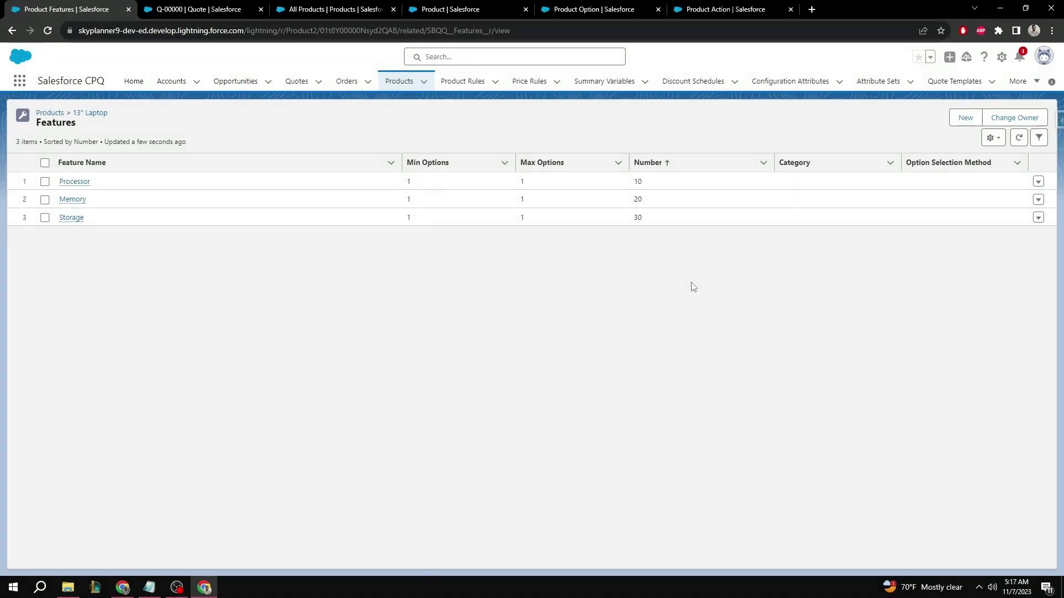
- Save a new feature named Hardware: number 50, max options 1, Dynamic option selection
click(963, 120)
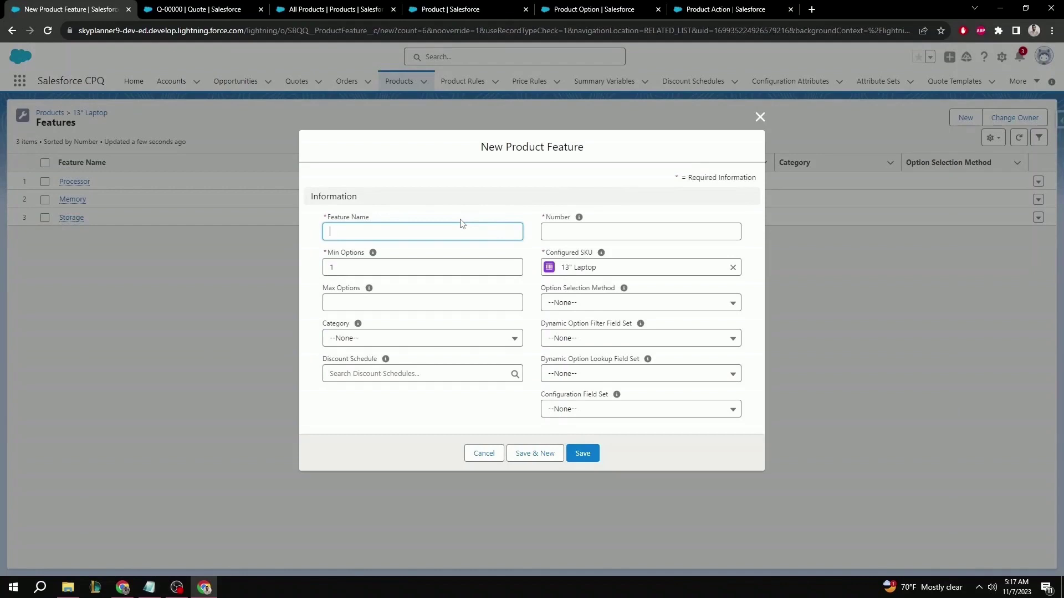
click(579, 303)
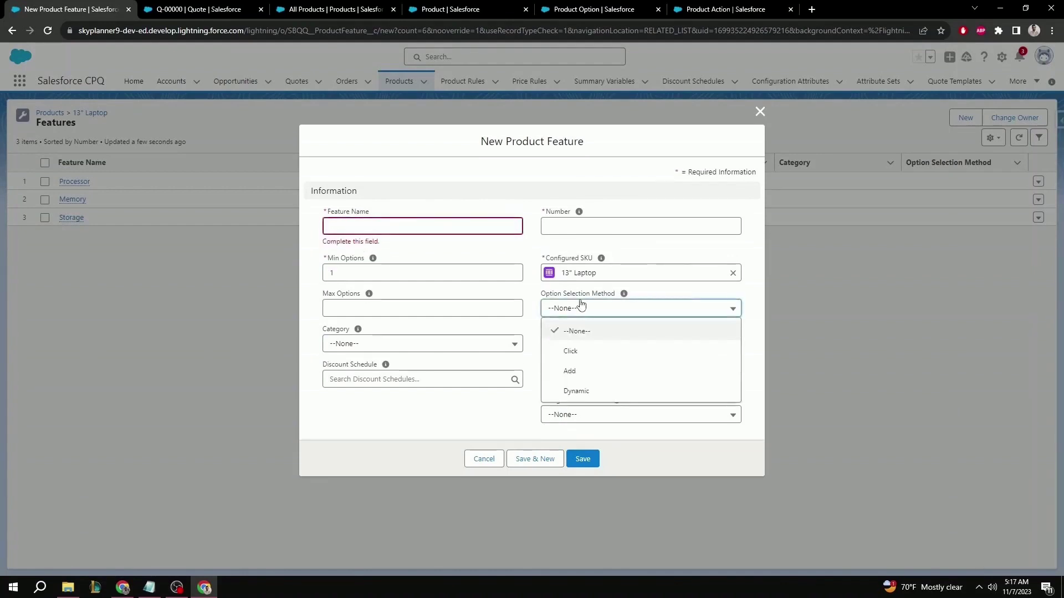
click(592, 393)
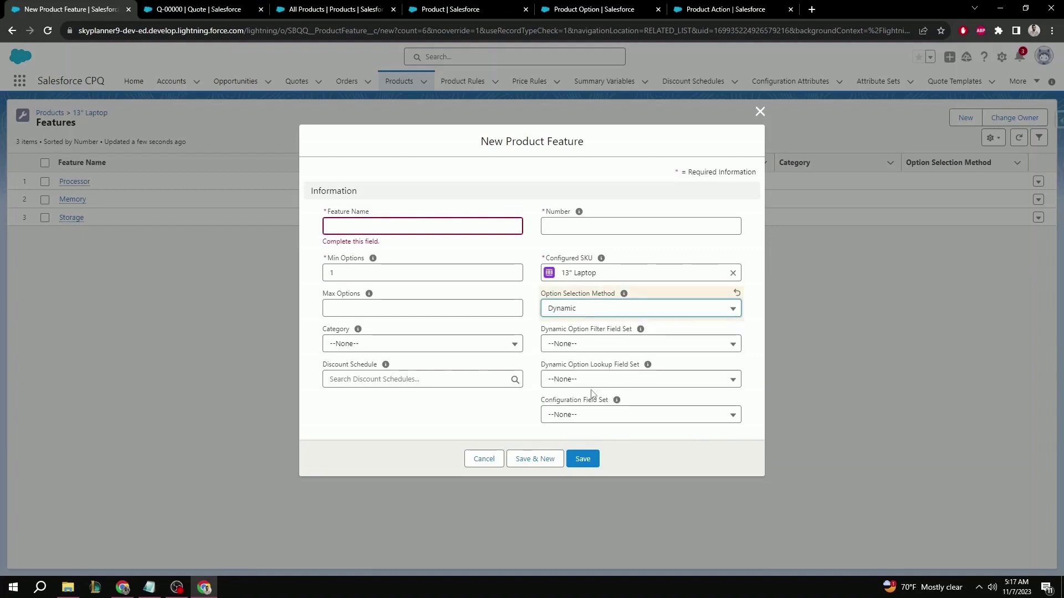
click(387, 224)
text(Hardware)
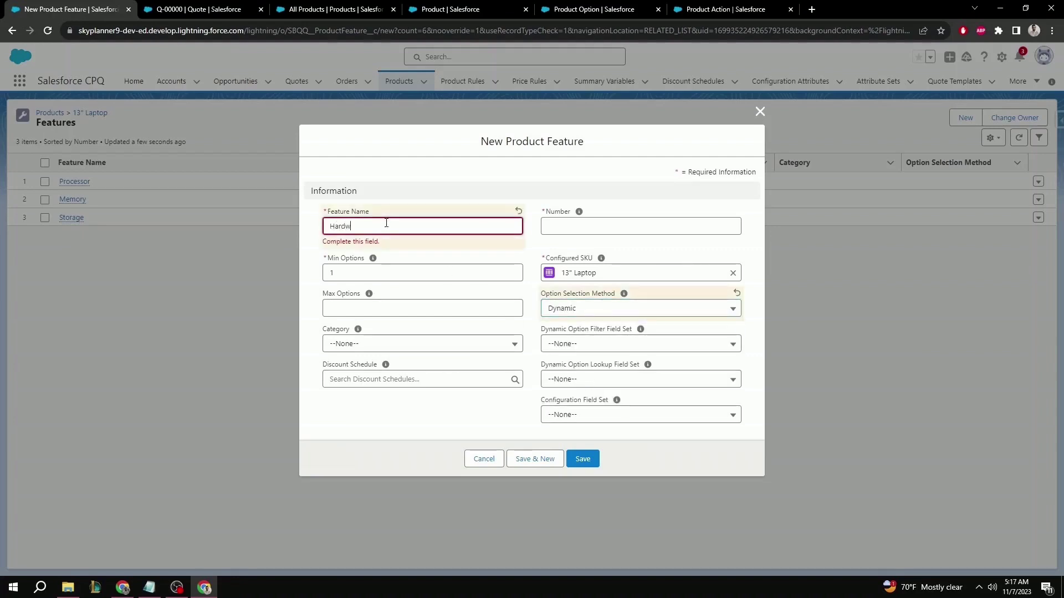
click(566, 228)
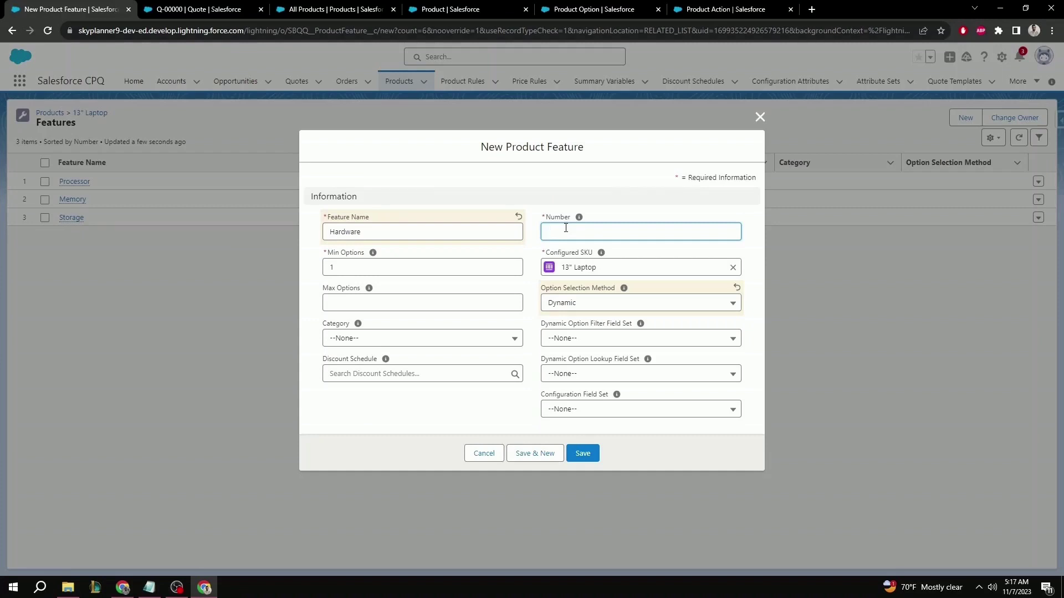
text(50)
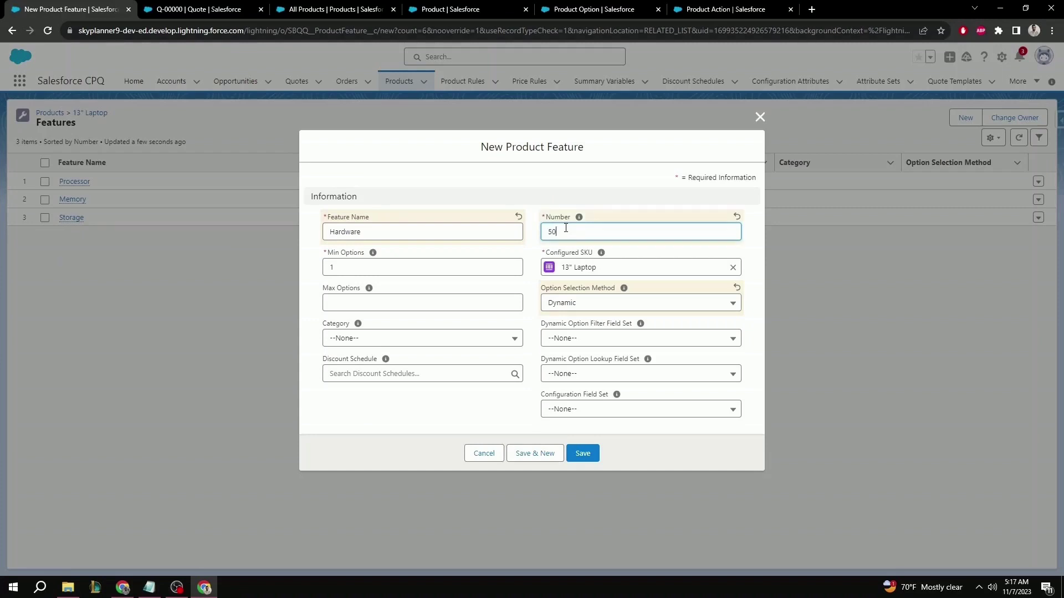
click(397, 299)
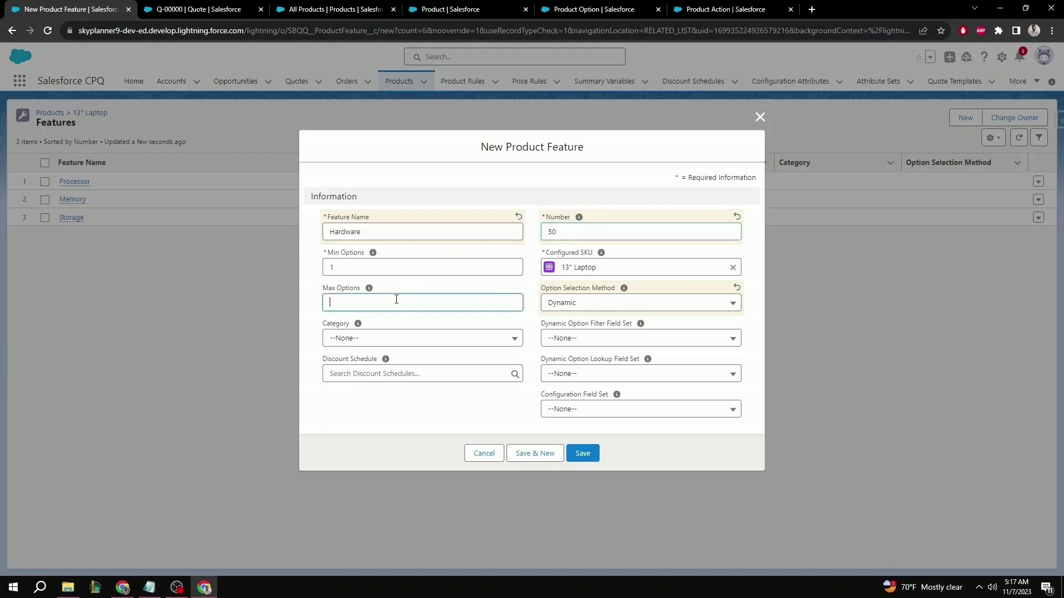
text(1)
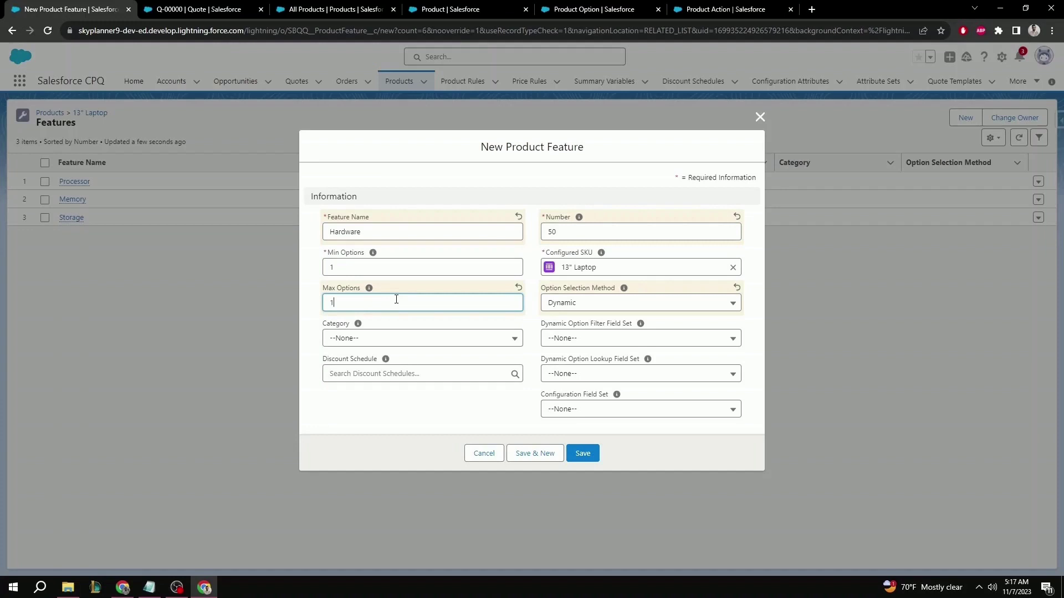
click(584, 452)
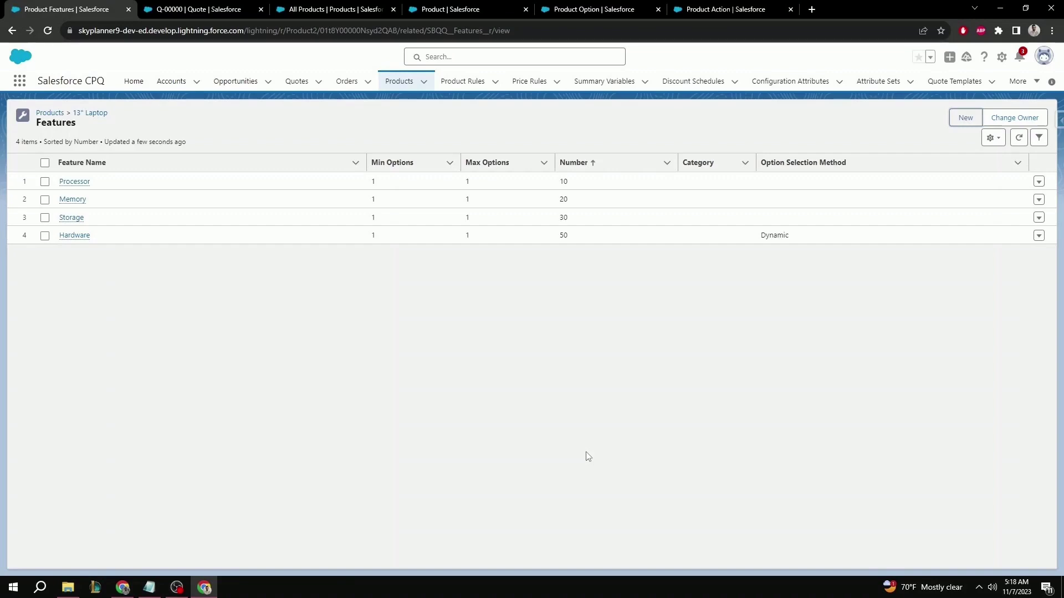
- On Product, start a Text formula field labelled ProdFamily and advance to the formula editor
click(462, 7)
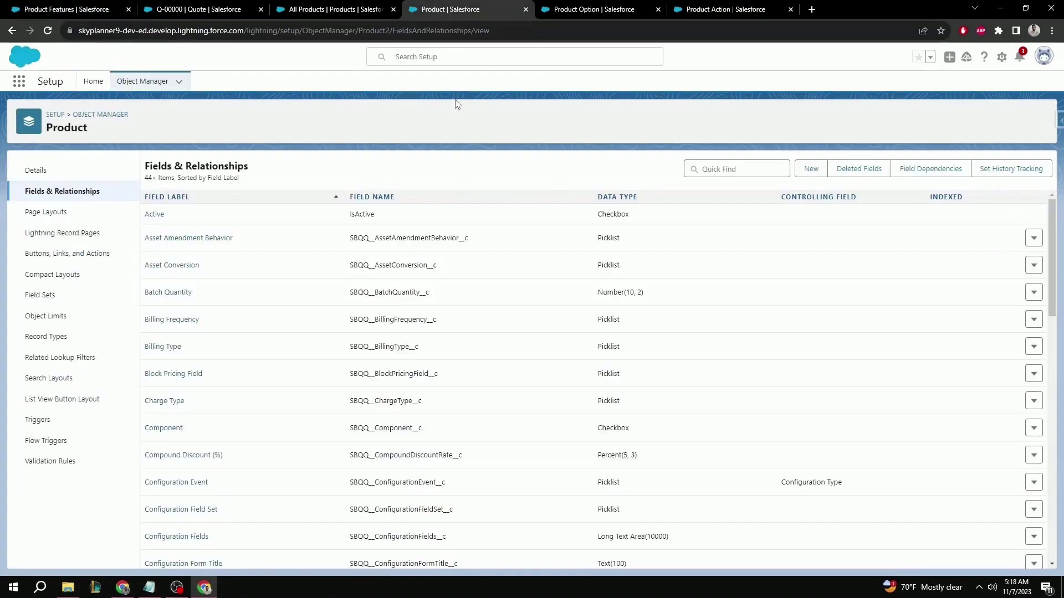
click(804, 170)
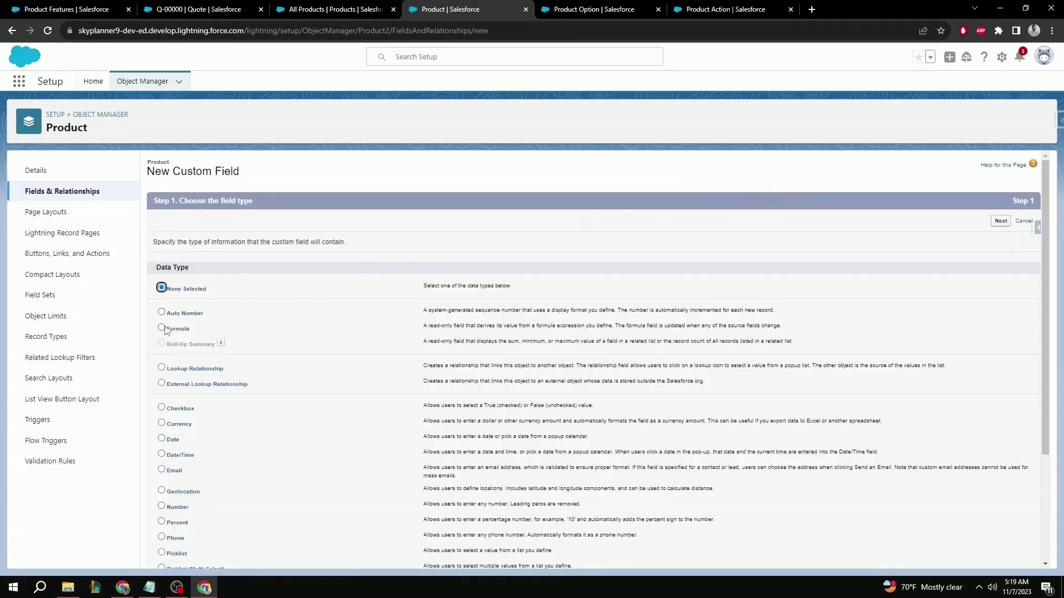
click(162, 328)
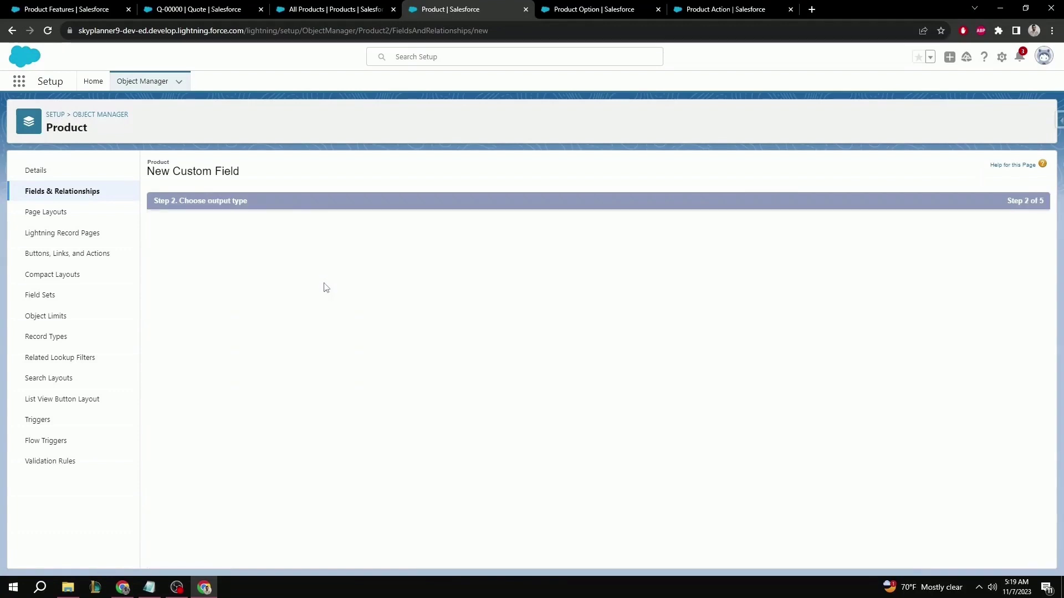
click(175, 460)
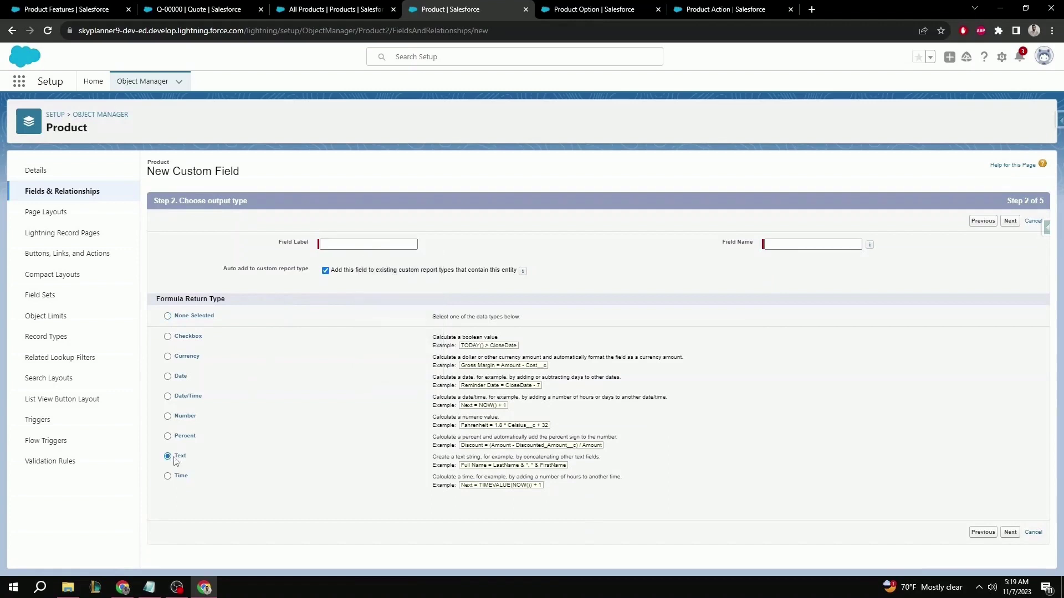
click(361, 245)
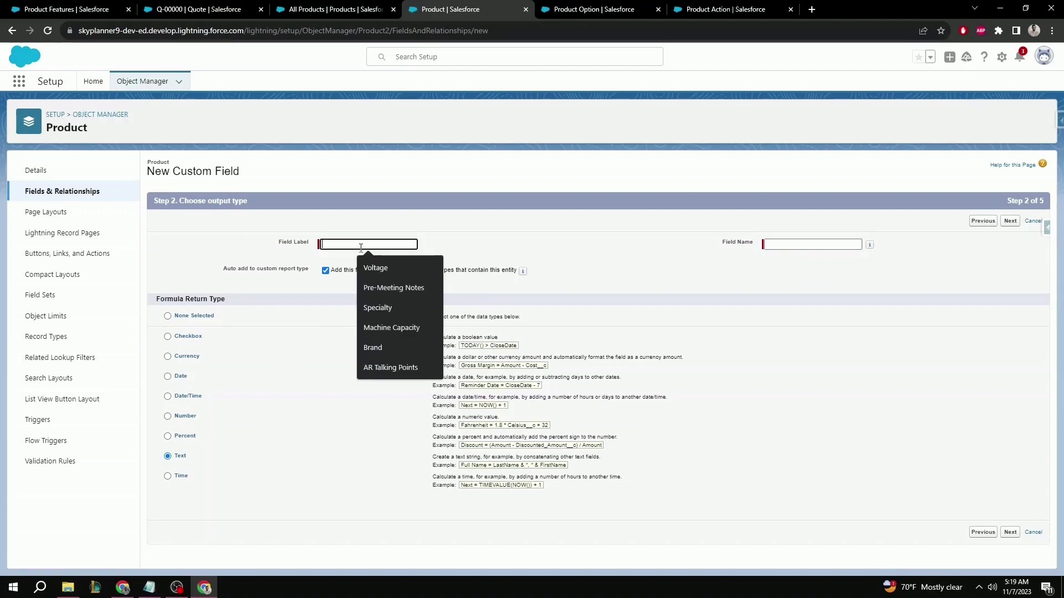
text(ProdFami)
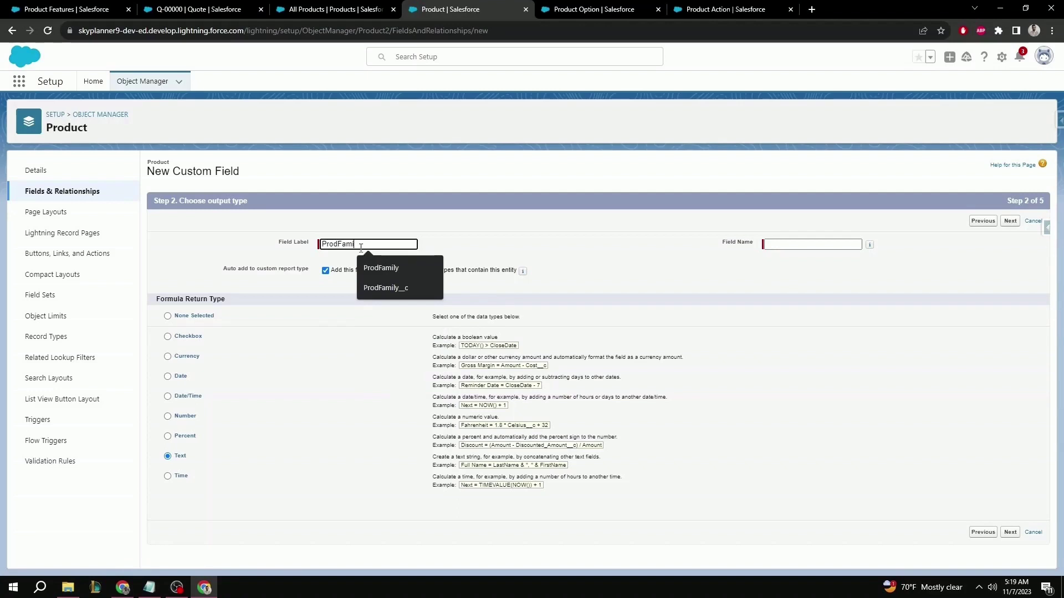
text(ly)
click(584, 254)
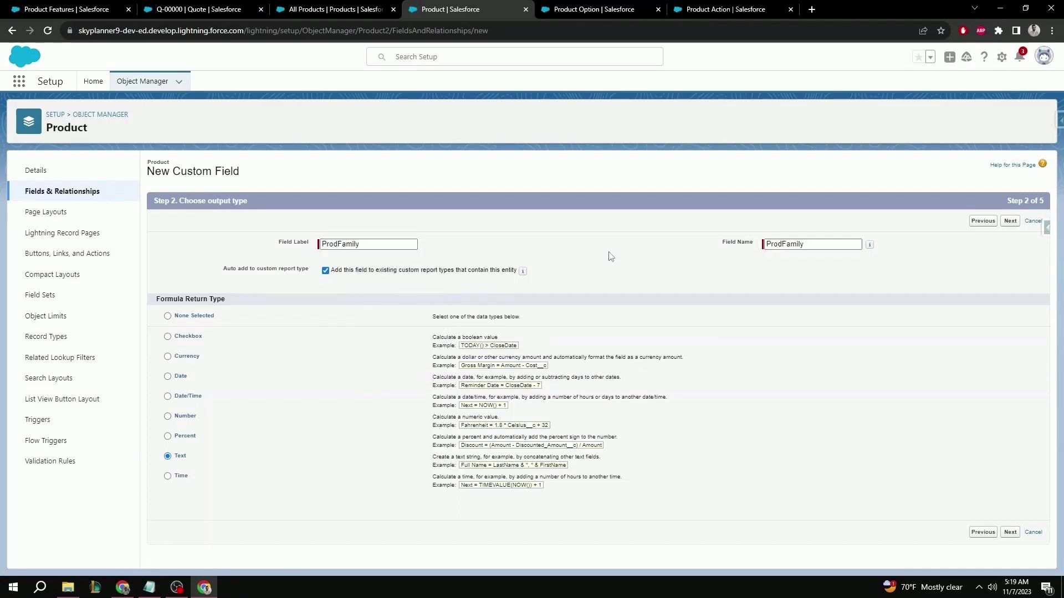
click(1010, 221)
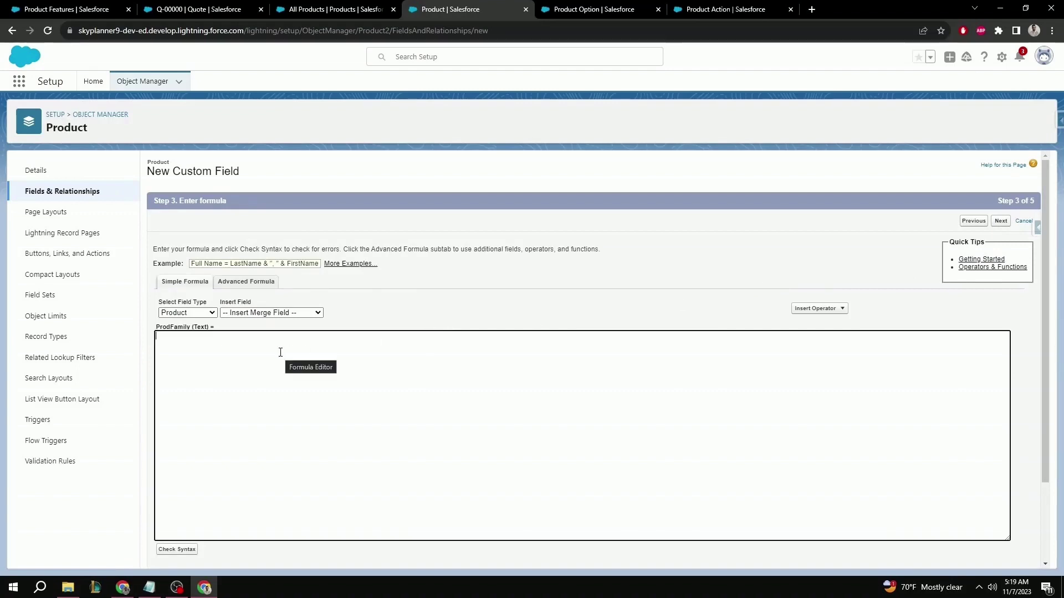
- Enter the formula TEXT(Family), keep default field security and layouts, and save the field
text(TE)
text(XT())
text(Famil)
text(y)
key(Right)
click(1001, 223)
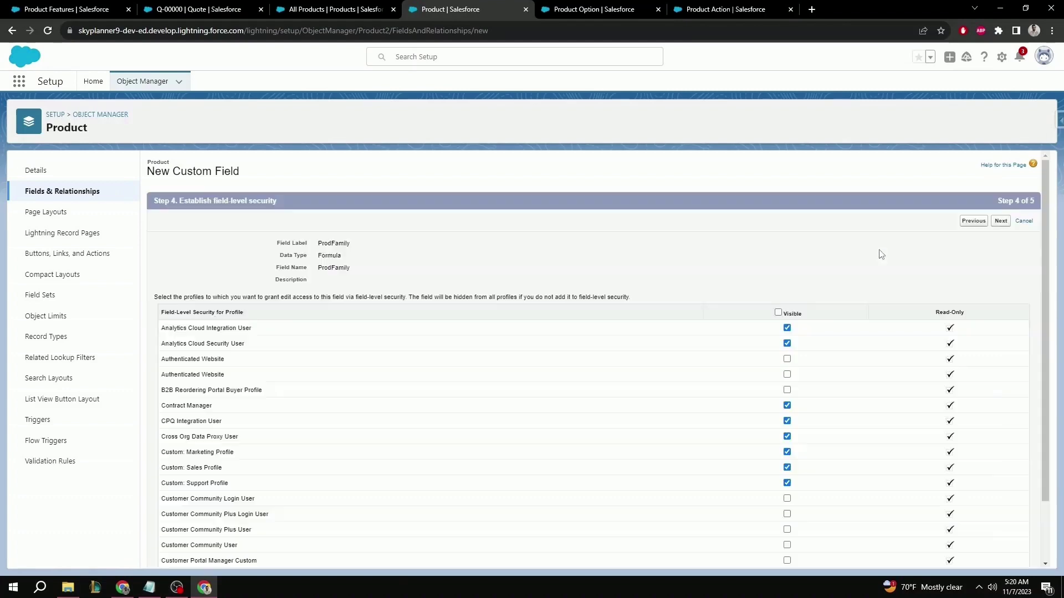
click(1001, 221)
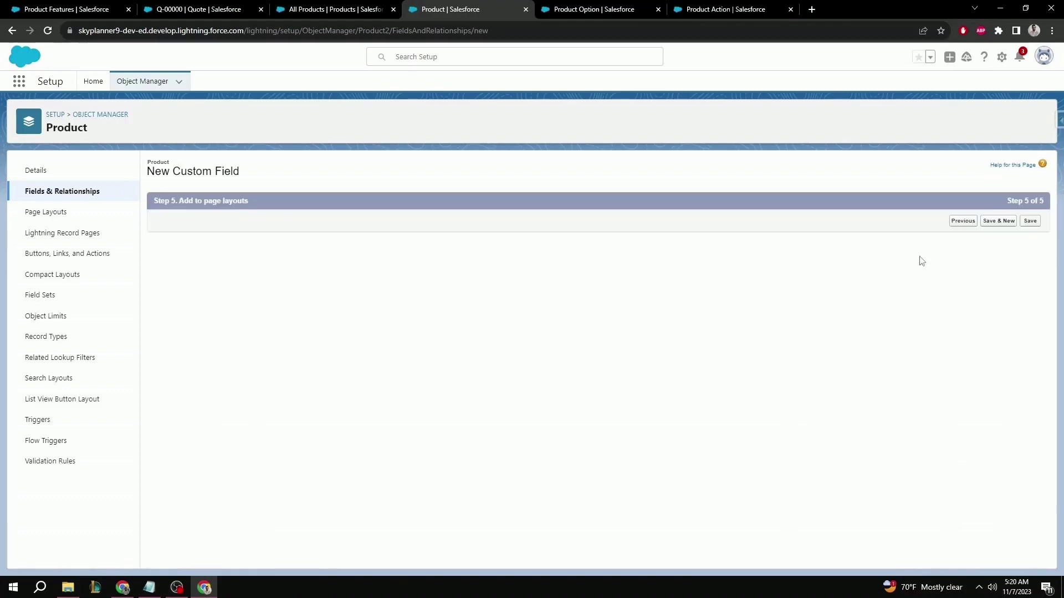
click(1011, 222)
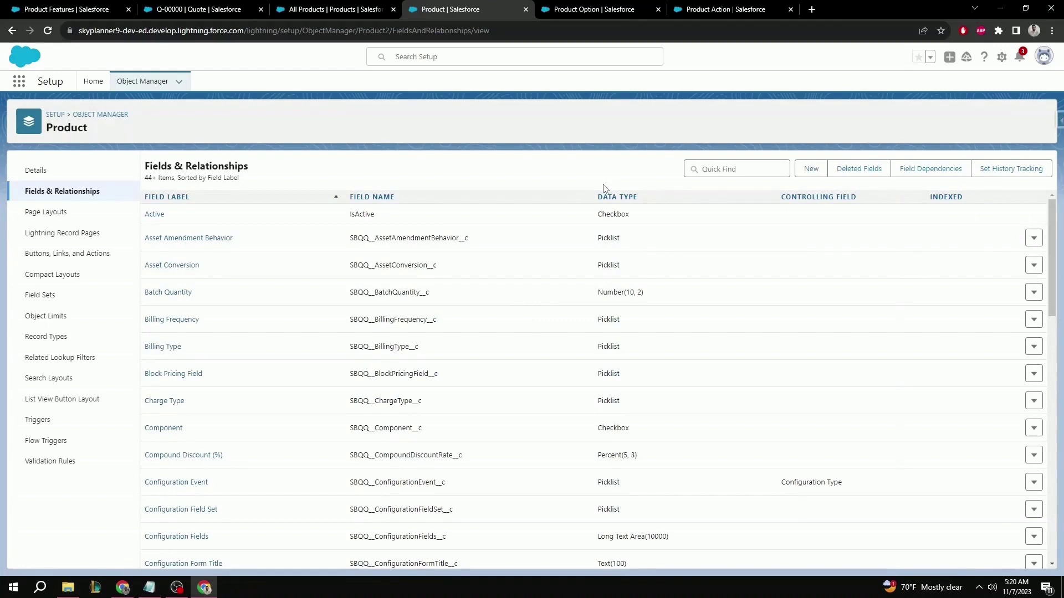
- On Product Option, start a Text-returning formula field labelled ProdFamily
click(604, 9)
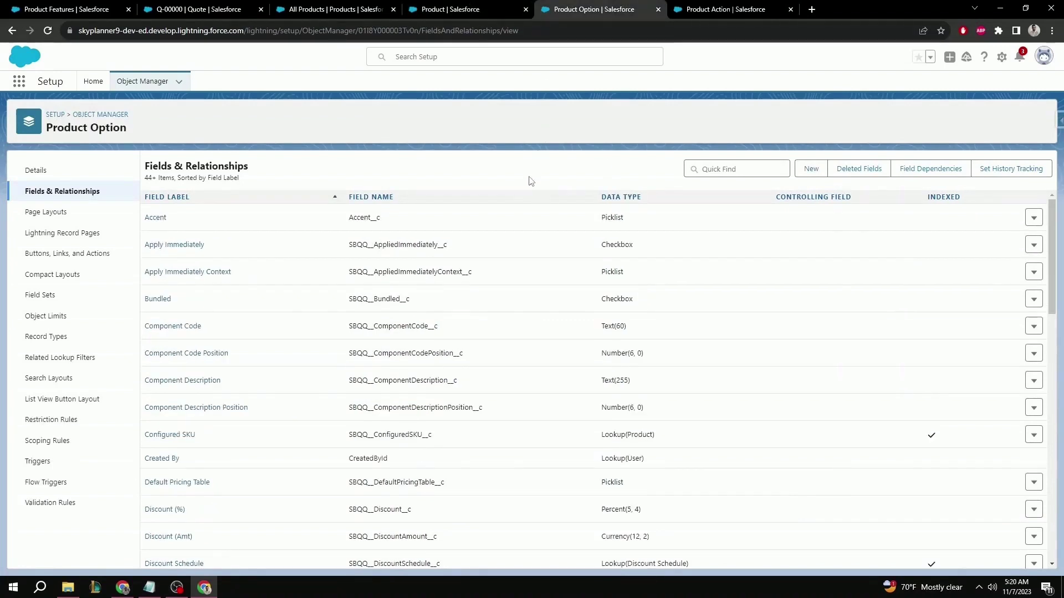
click(811, 170)
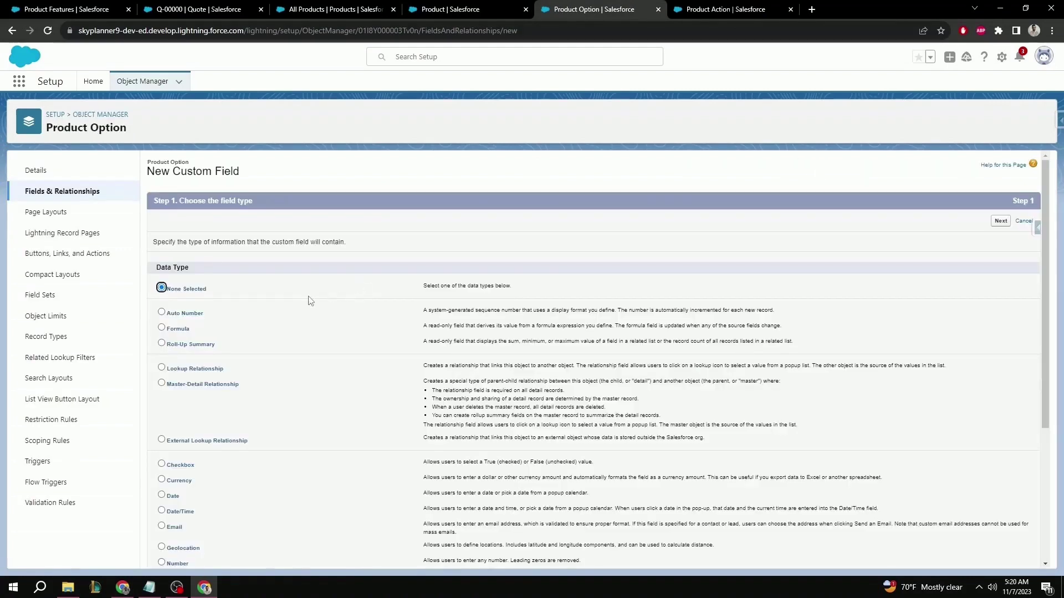
click(162, 328)
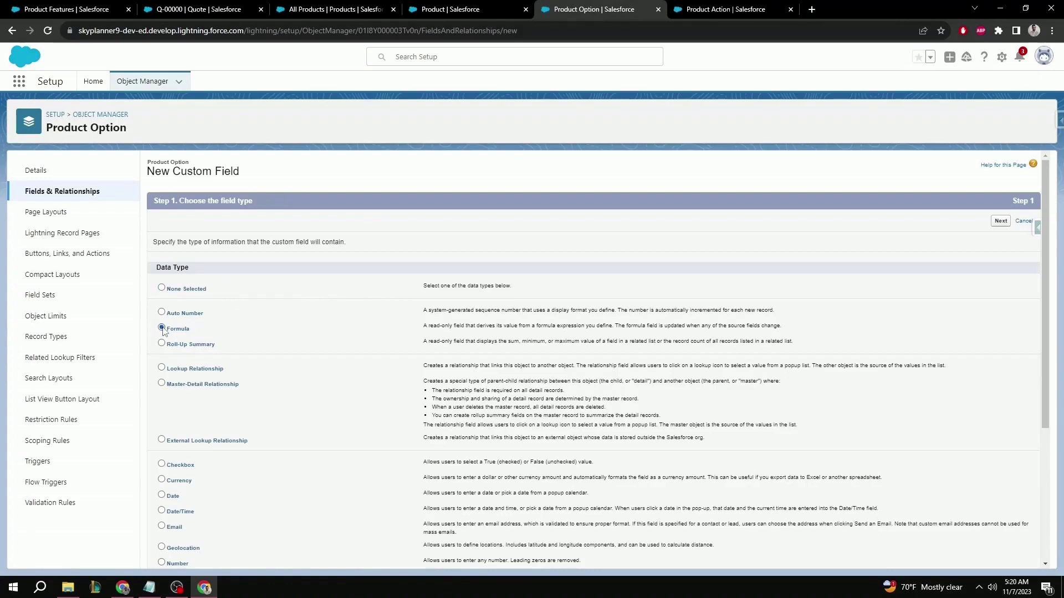
click(1001, 220)
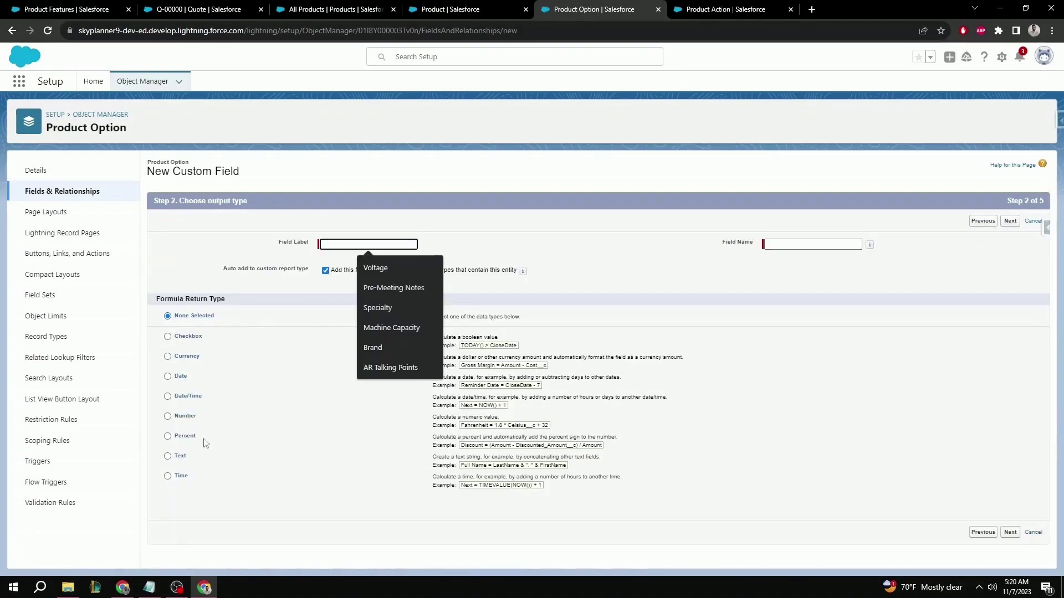
click(168, 458)
click(379, 246)
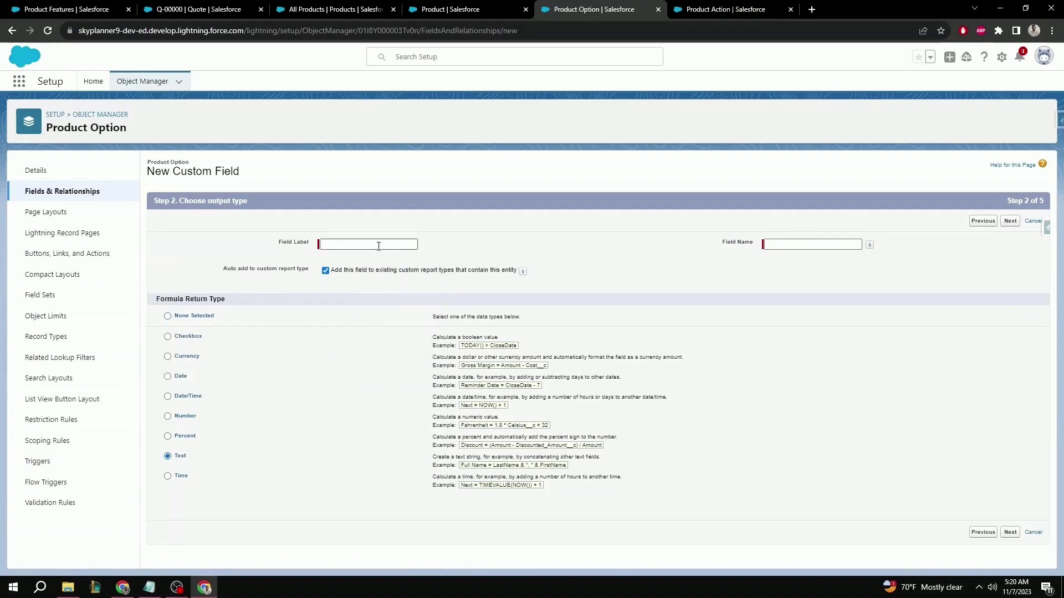
click(378, 246)
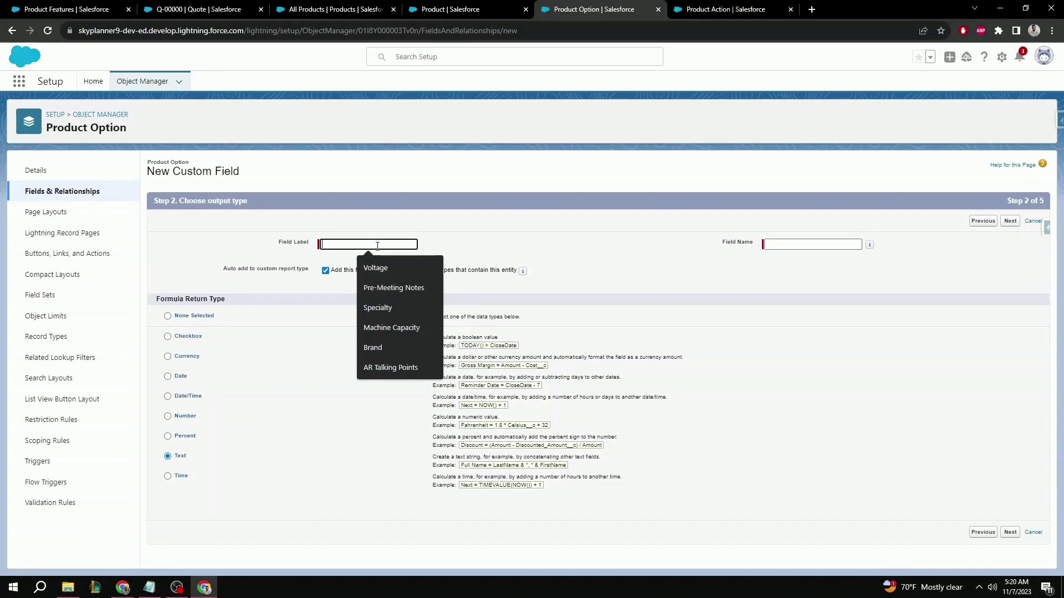
text(ProdFa)
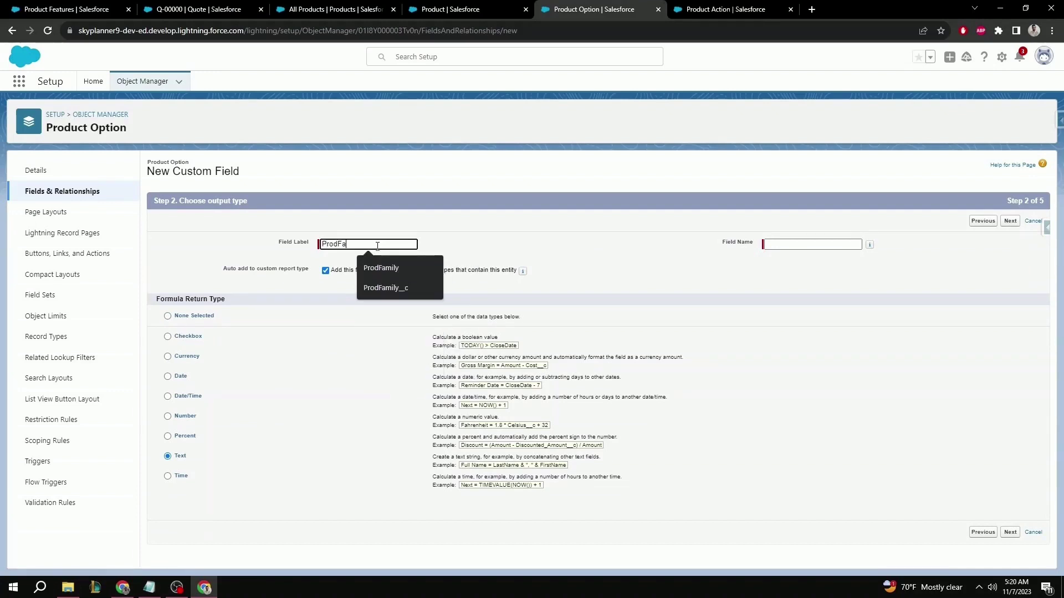
text(mily)
click(588, 248)
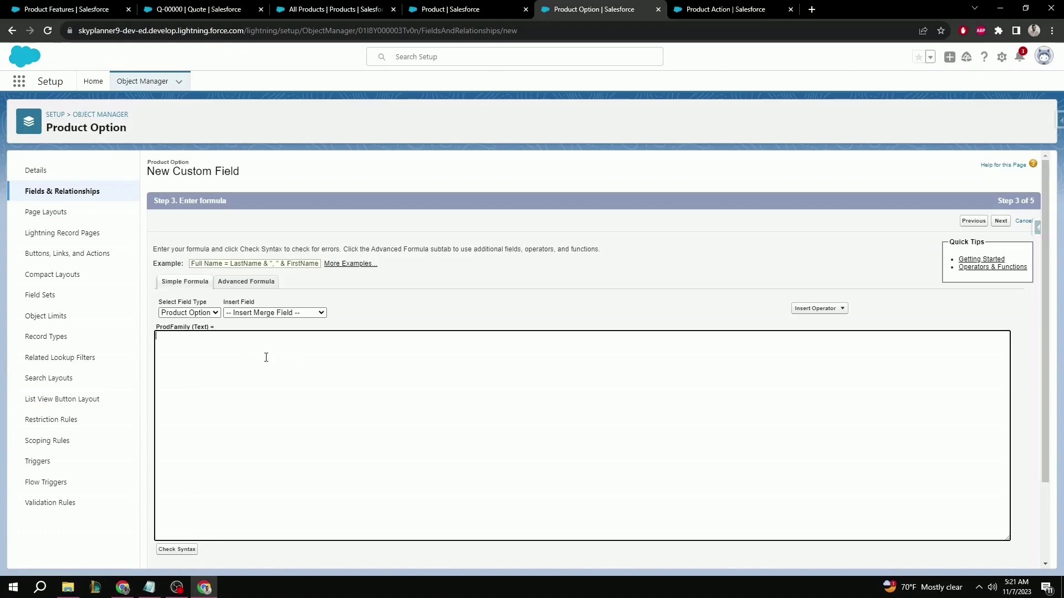
- Enter the placeholder formula "Irrelevant Text", keep default security and both layouts, and save
text("Irrelevant Text")
click(1000, 222)
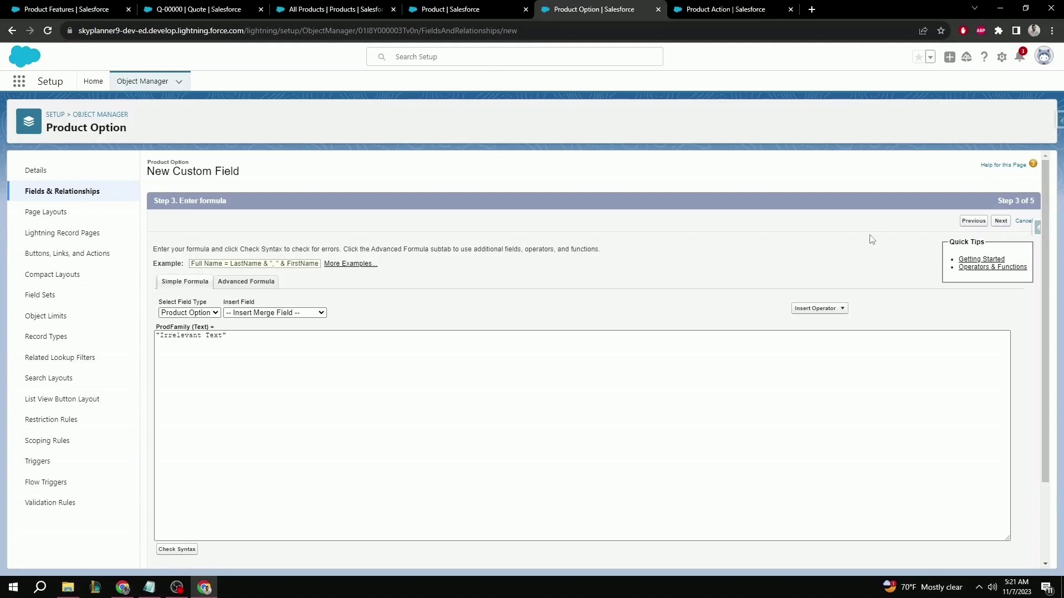
click(1000, 222)
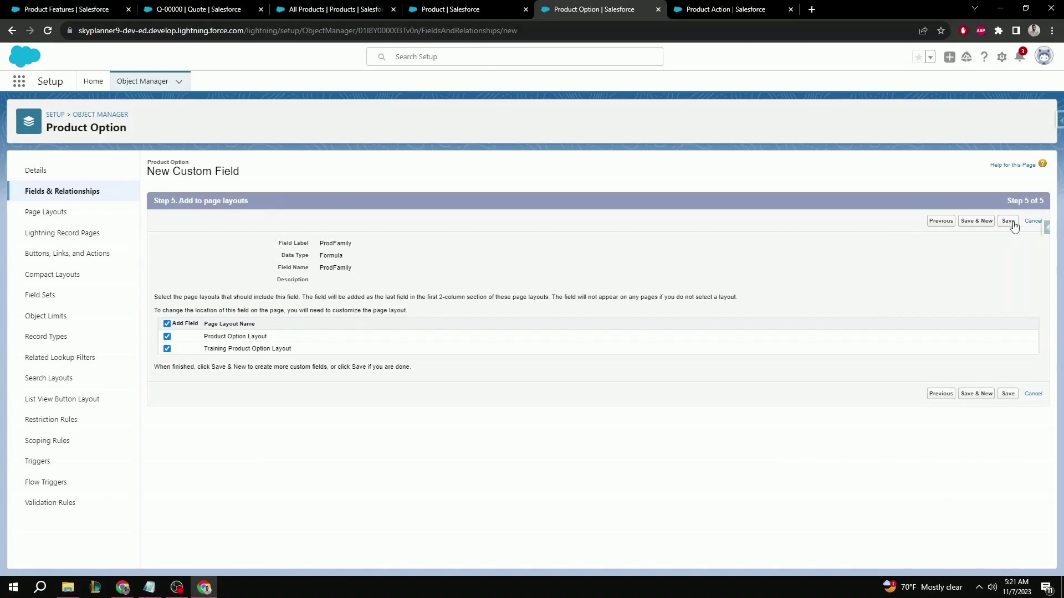
click(1008, 221)
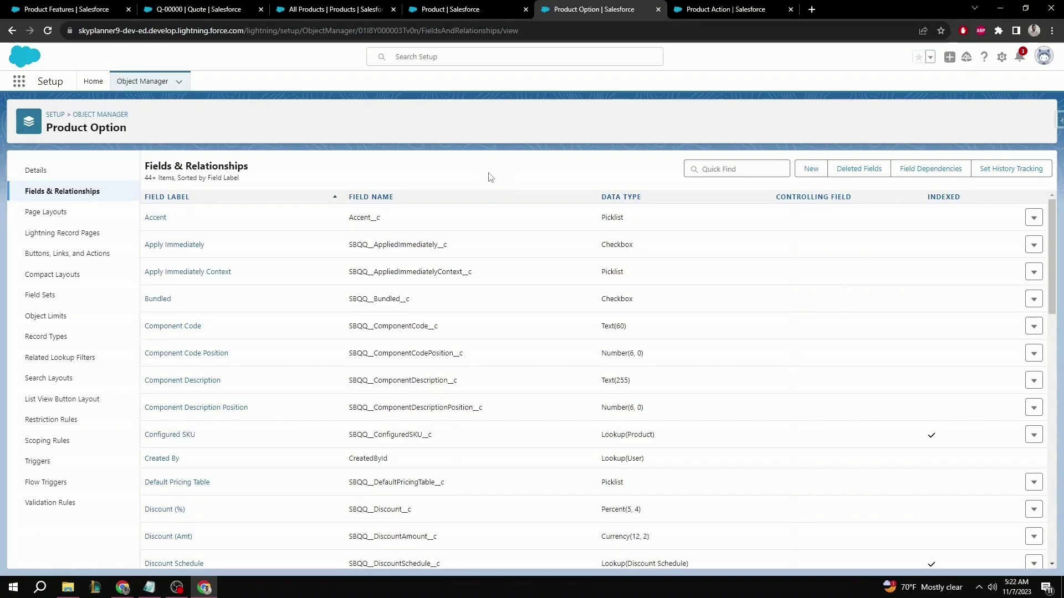
- Start a new product rule named Only Hardware with type Filter and scope Product
click(86, 10)
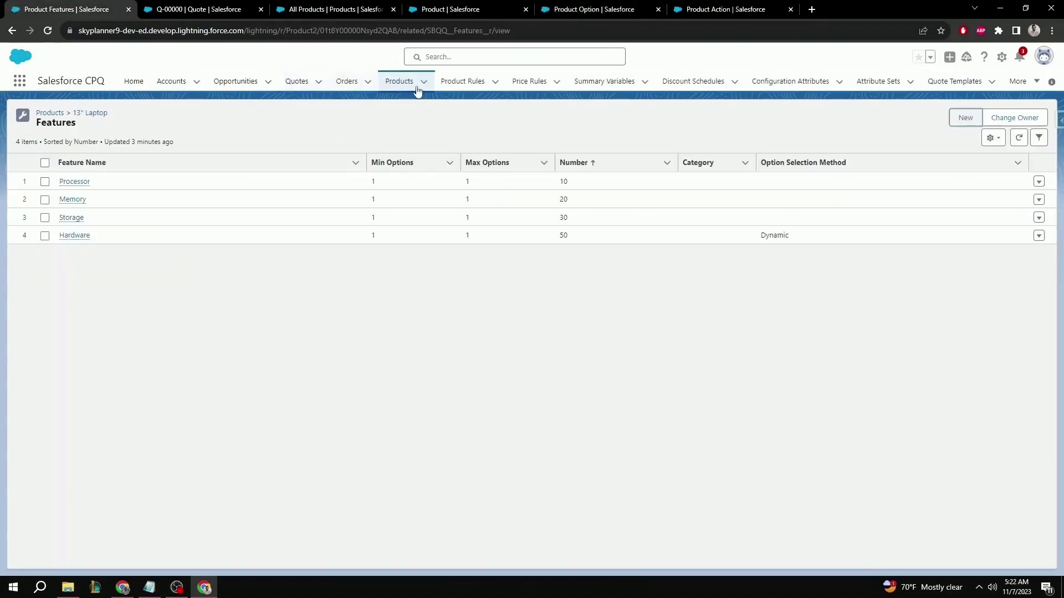
click(462, 81)
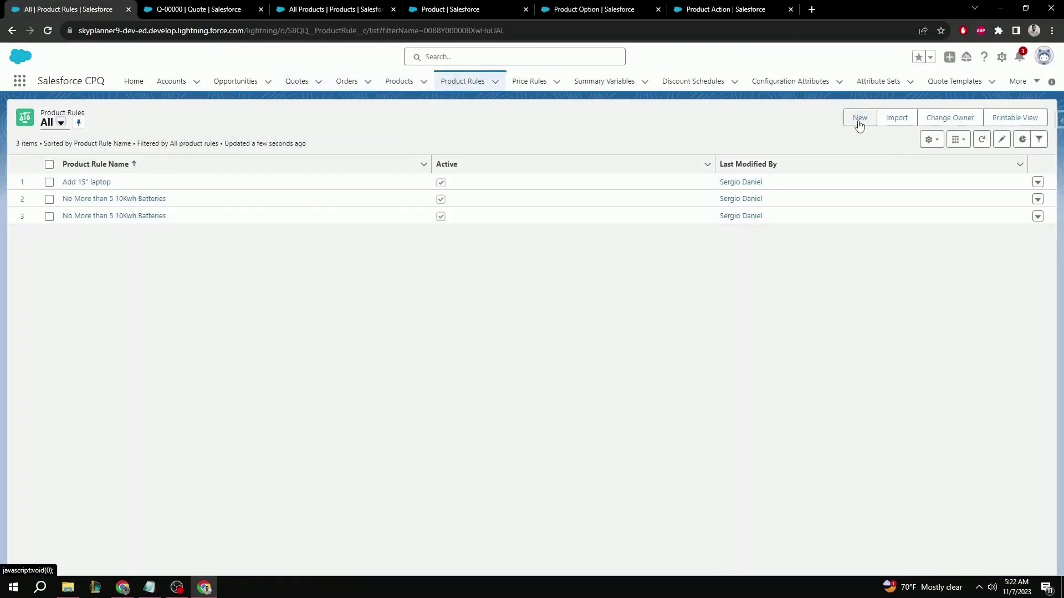
click(859, 122)
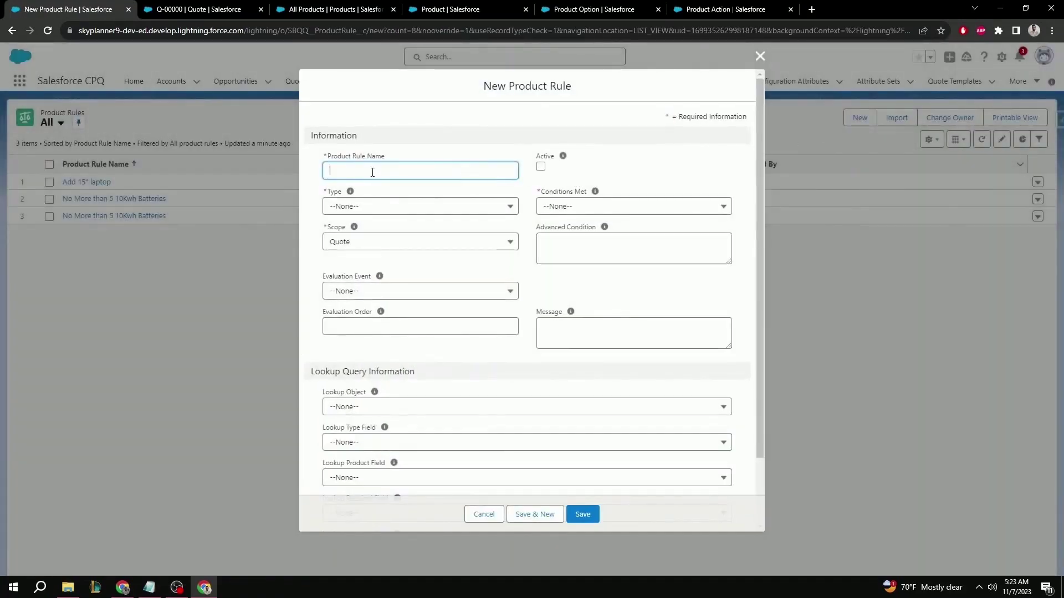
text(Only Hardware)
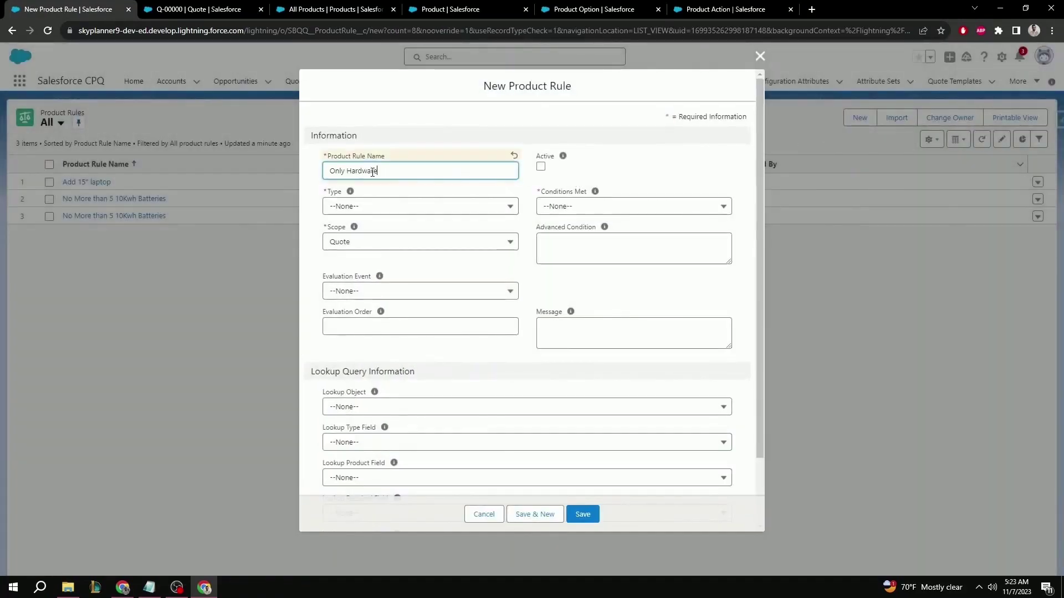
click(390, 211)
click(357, 309)
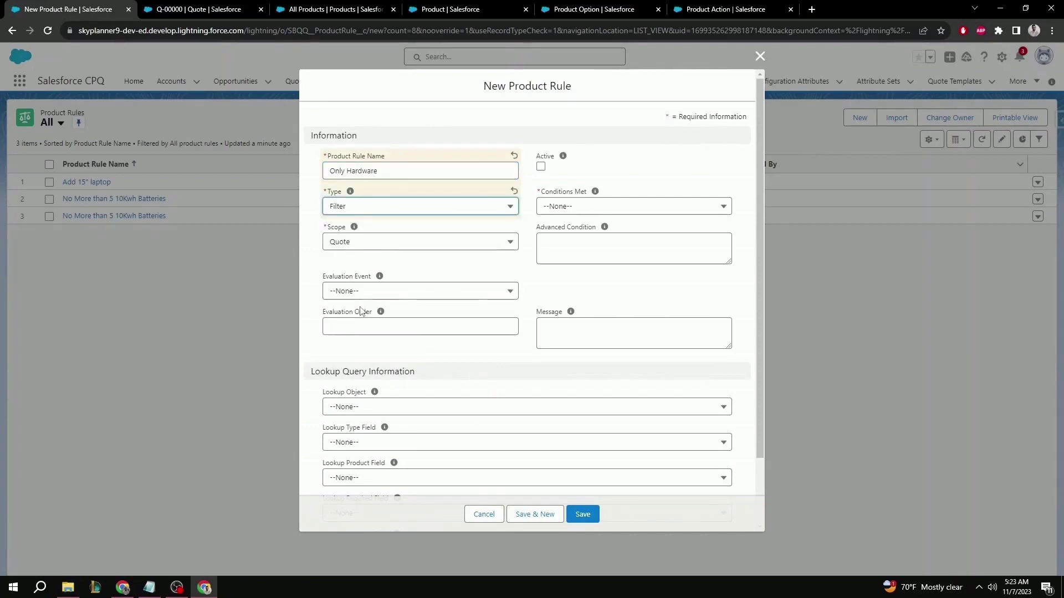
click(376, 245)
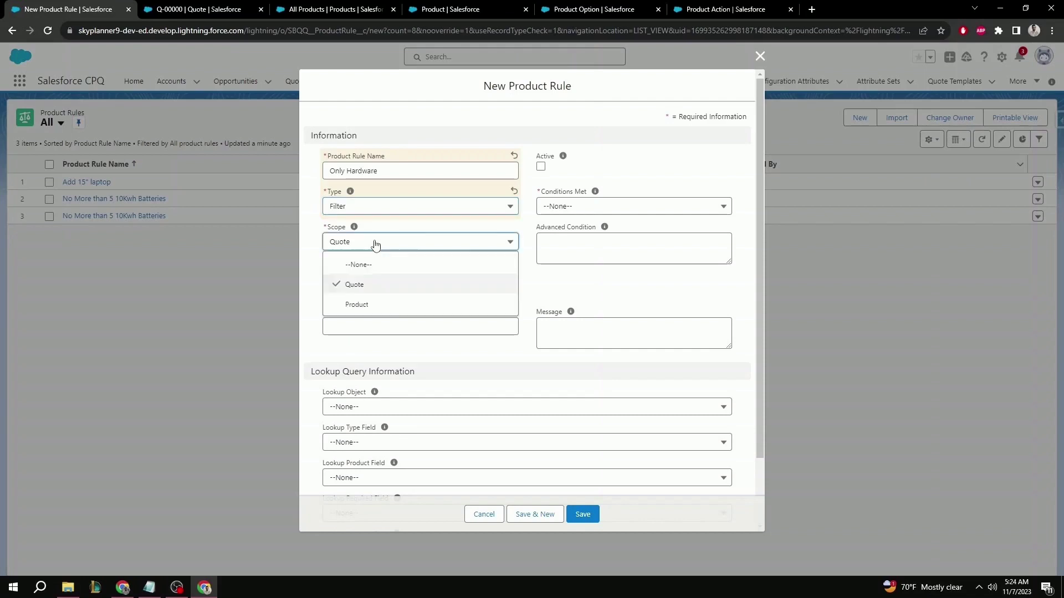
click(359, 306)
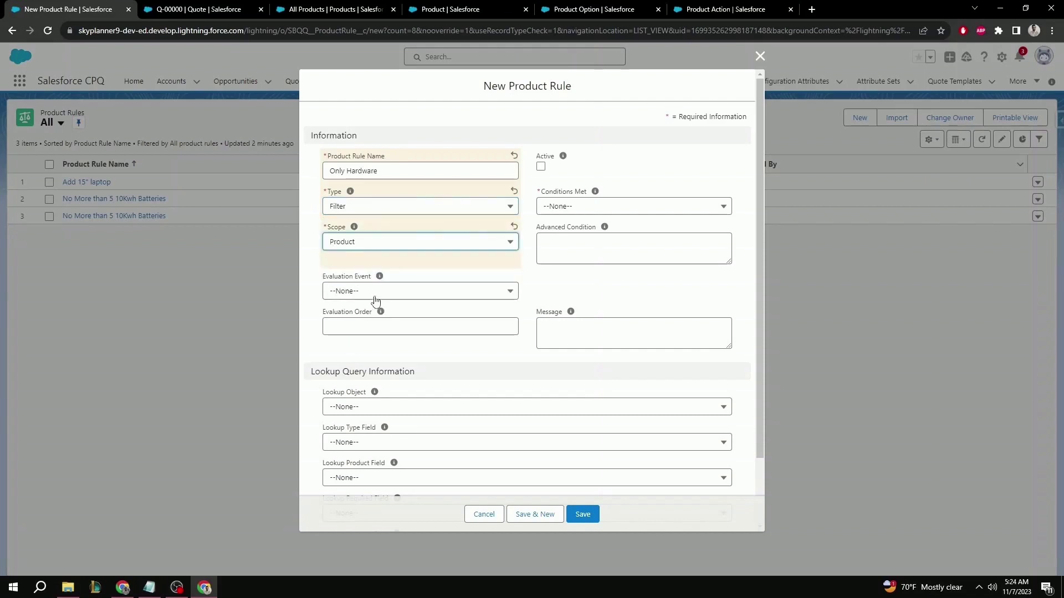
- Set evaluation event Always, mark it active, require All conditions, and save
click(380, 294)
click(368, 394)
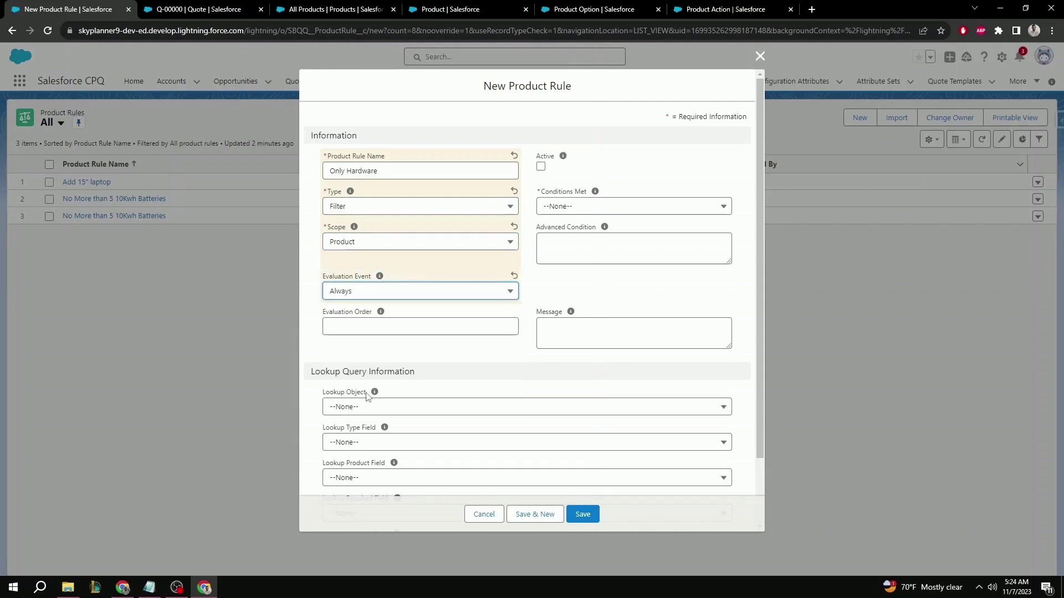
click(541, 167)
click(563, 207)
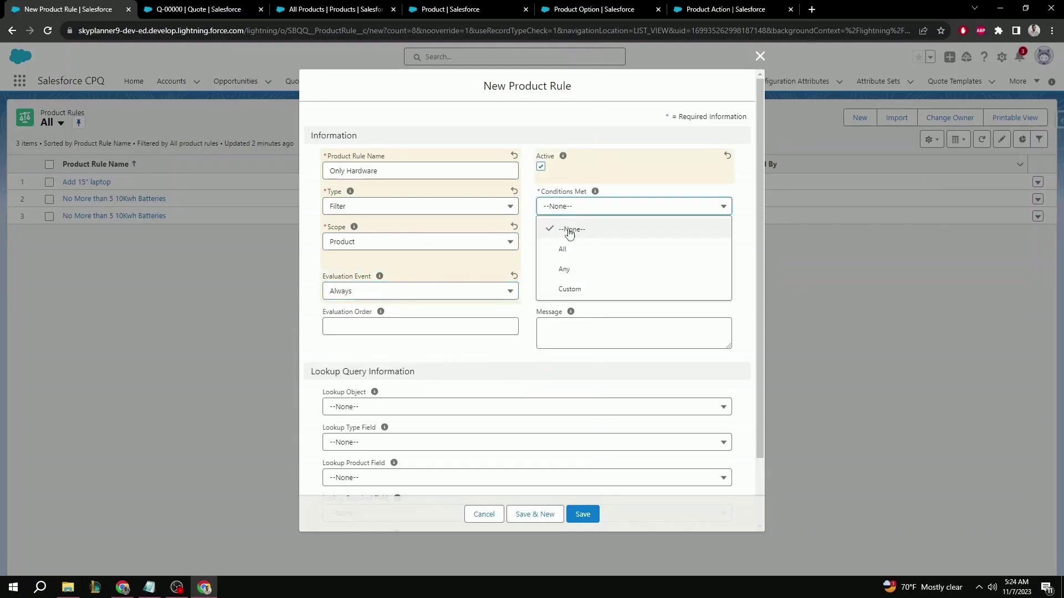
click(564, 250)
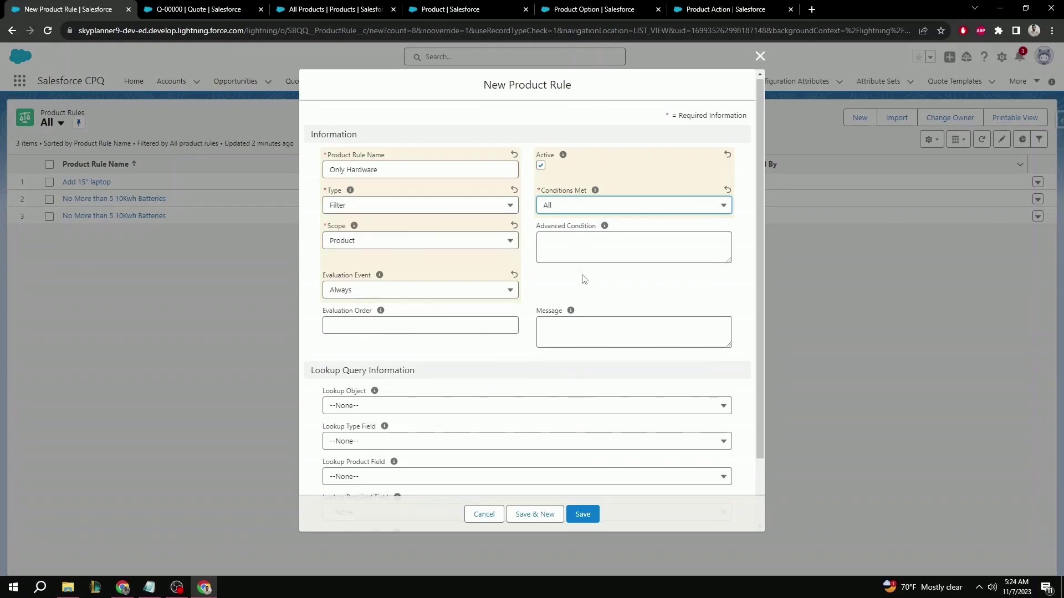
scroll(582, 278, down, 2)
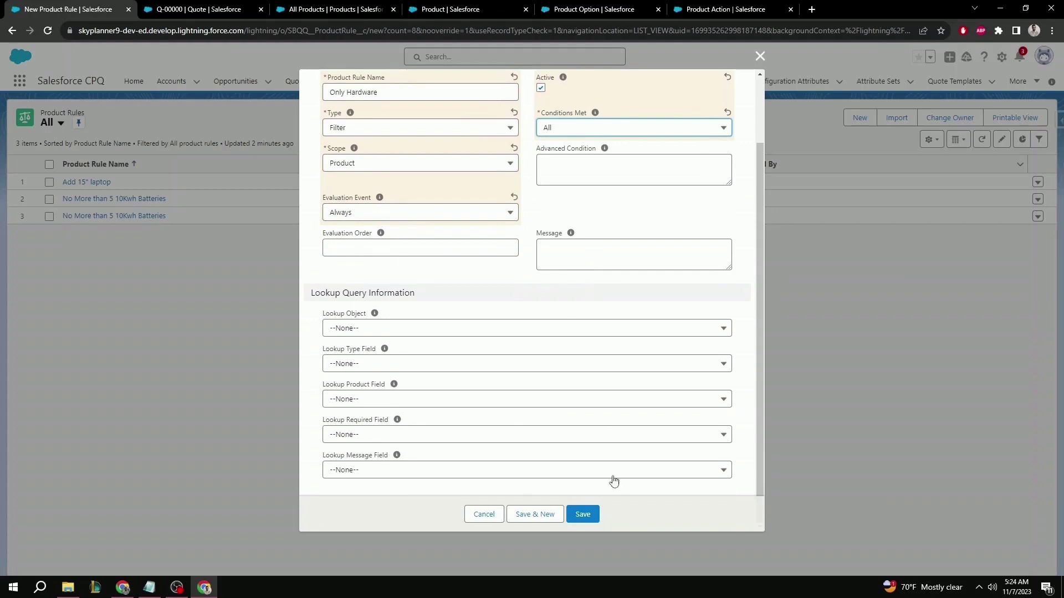
click(596, 518)
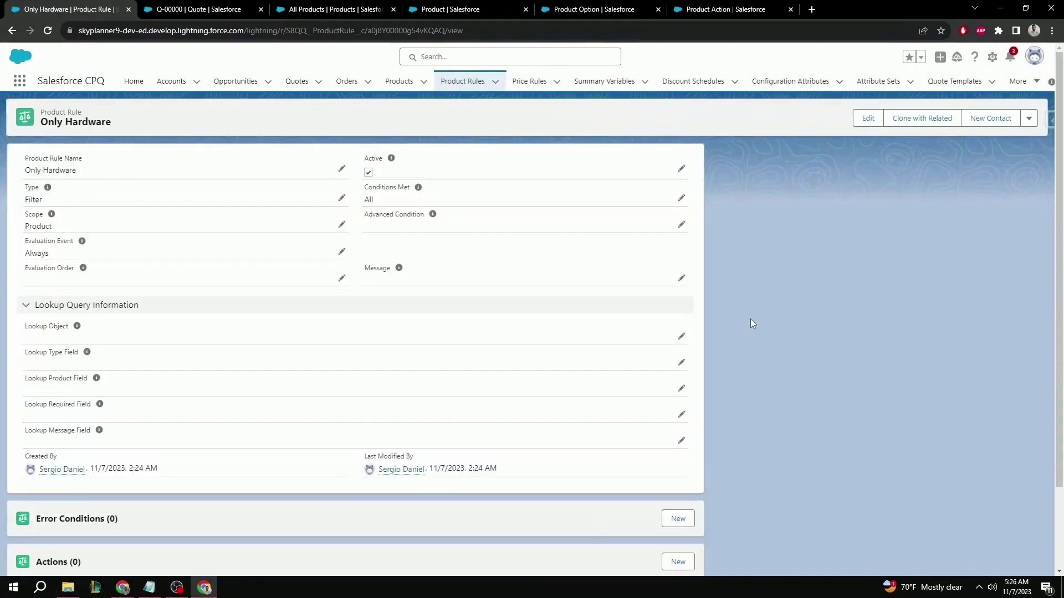
- Create an active configuration rule with Product 13" Laptop and Product Feature Hardware
scroll(750, 318, down, 2)
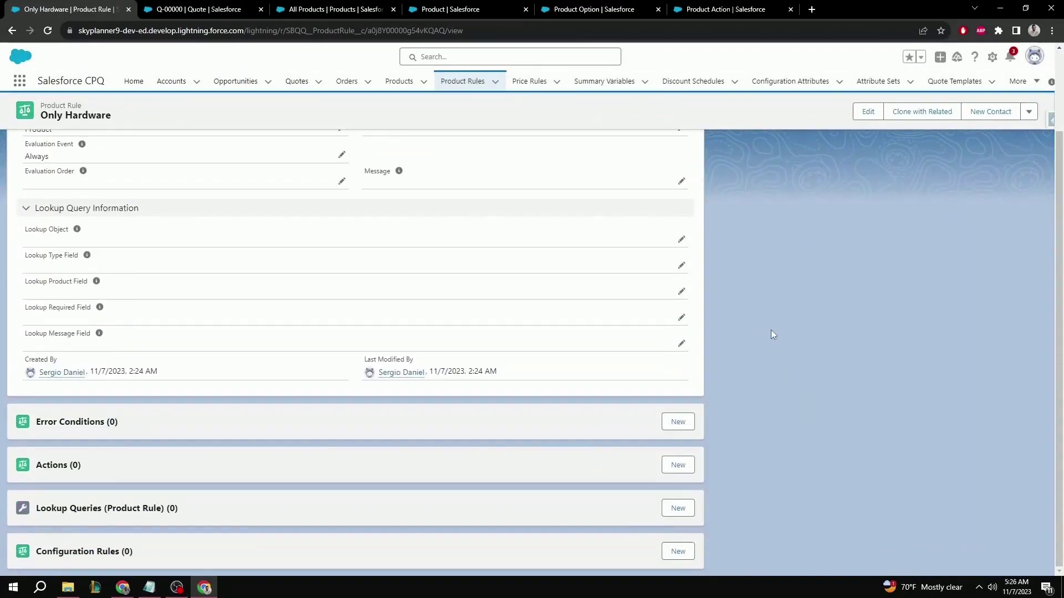
click(678, 552)
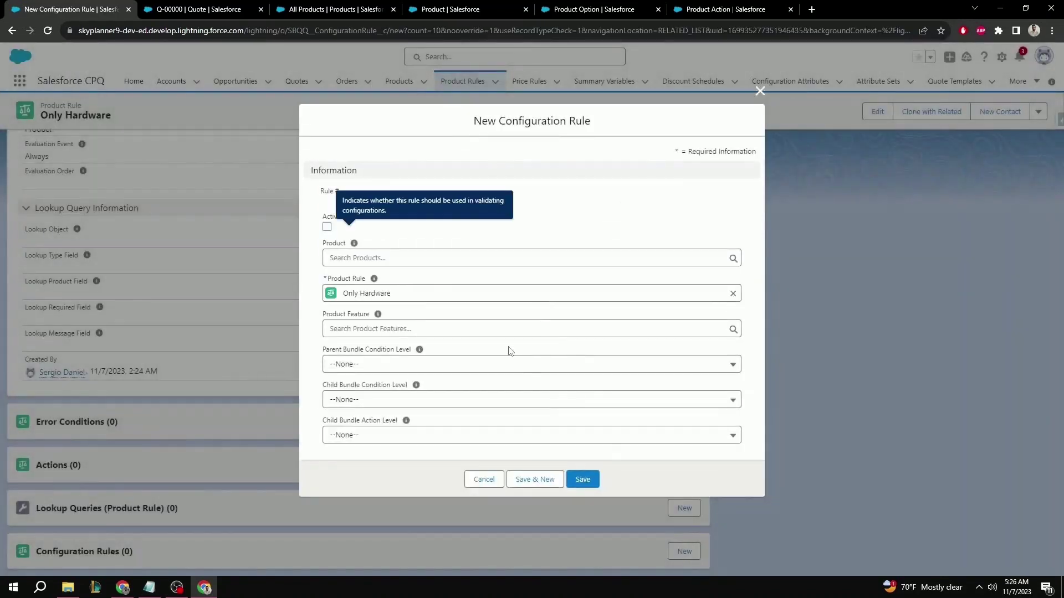
click(327, 228)
click(354, 258)
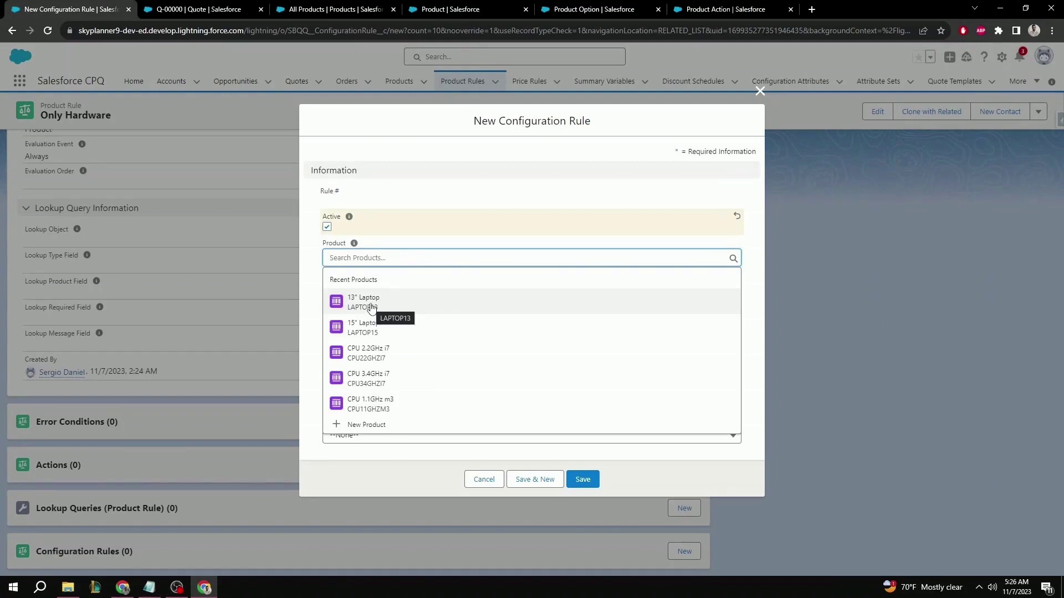
click(371, 308)
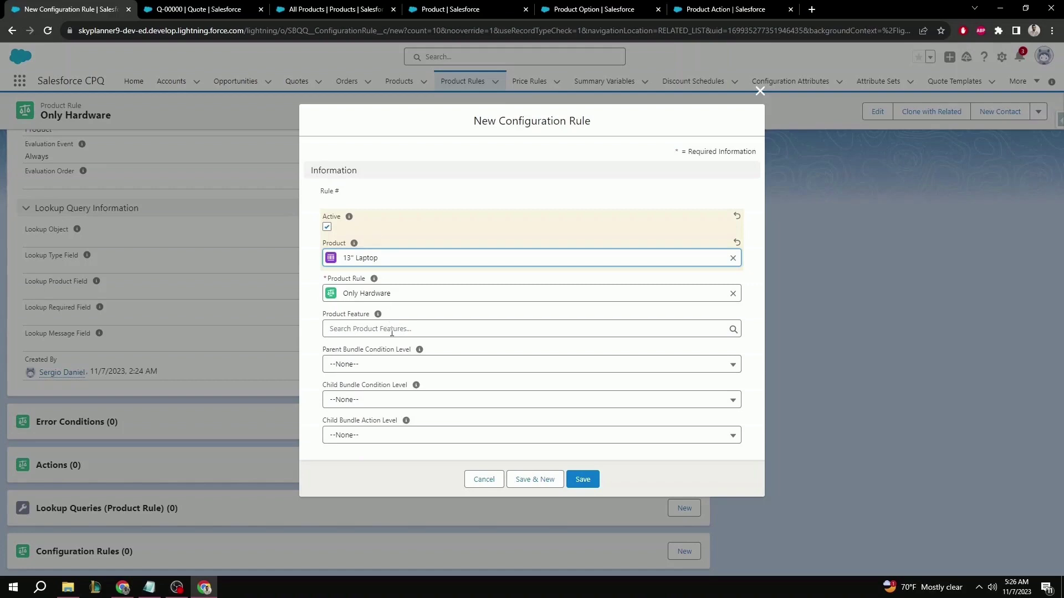
click(392, 331)
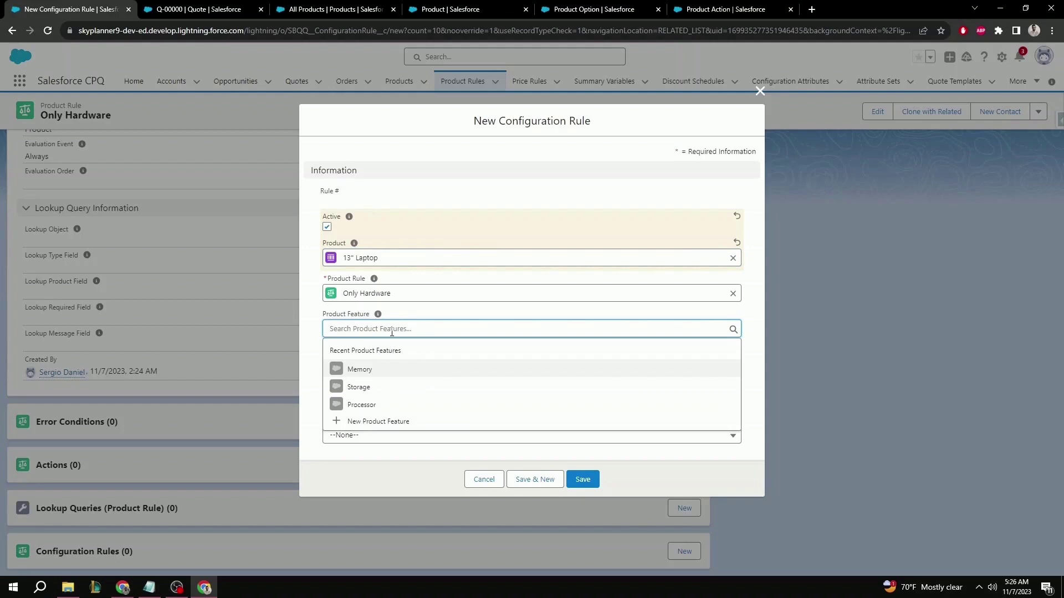
text(Hard)
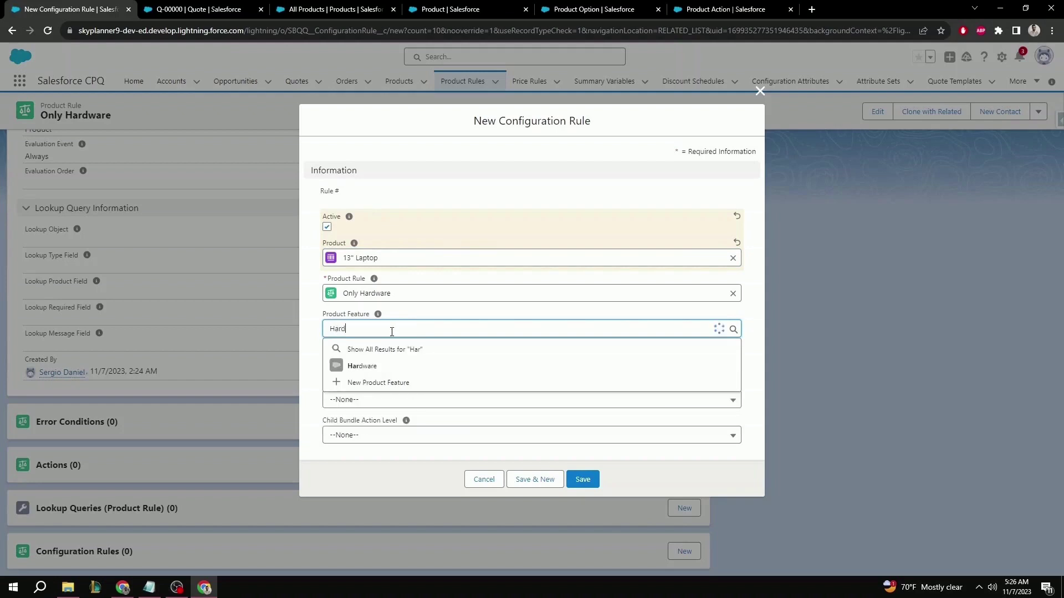
click(379, 368)
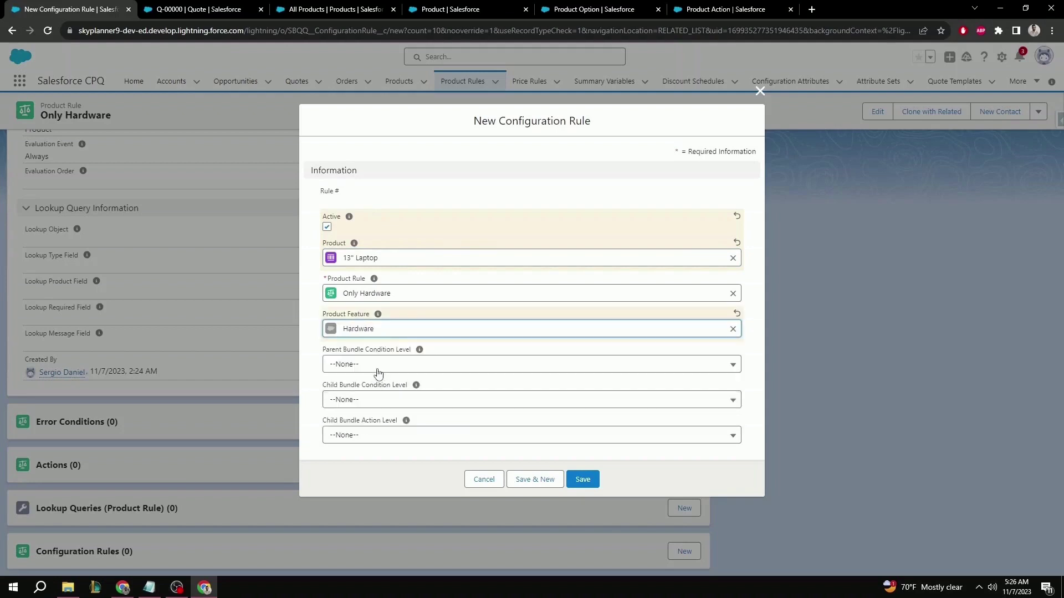
click(582, 480)
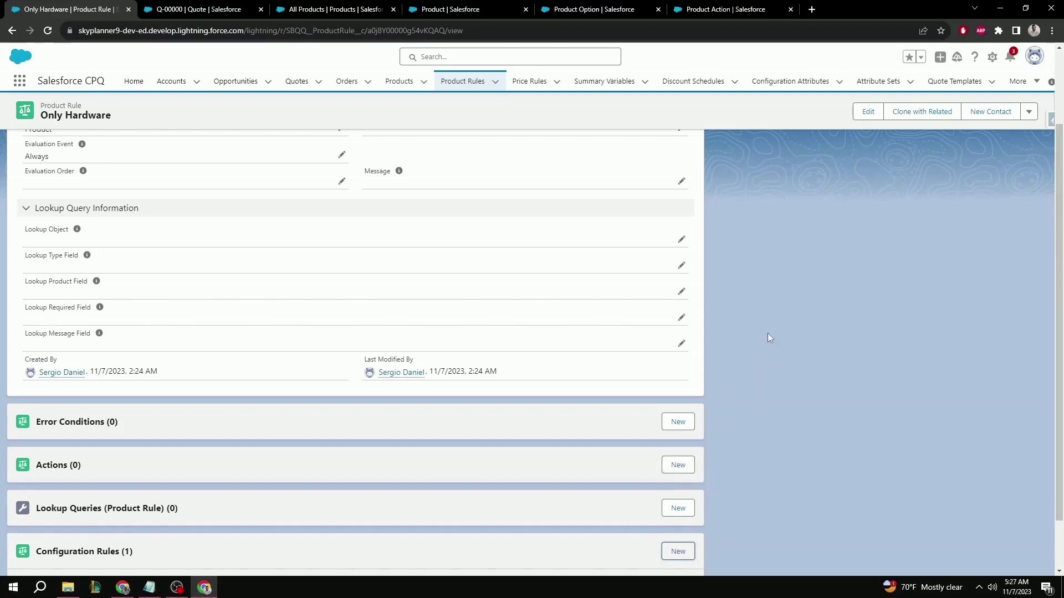
- Open Product Action's Filter Field picklist and begin adding a new value
click(710, 8)
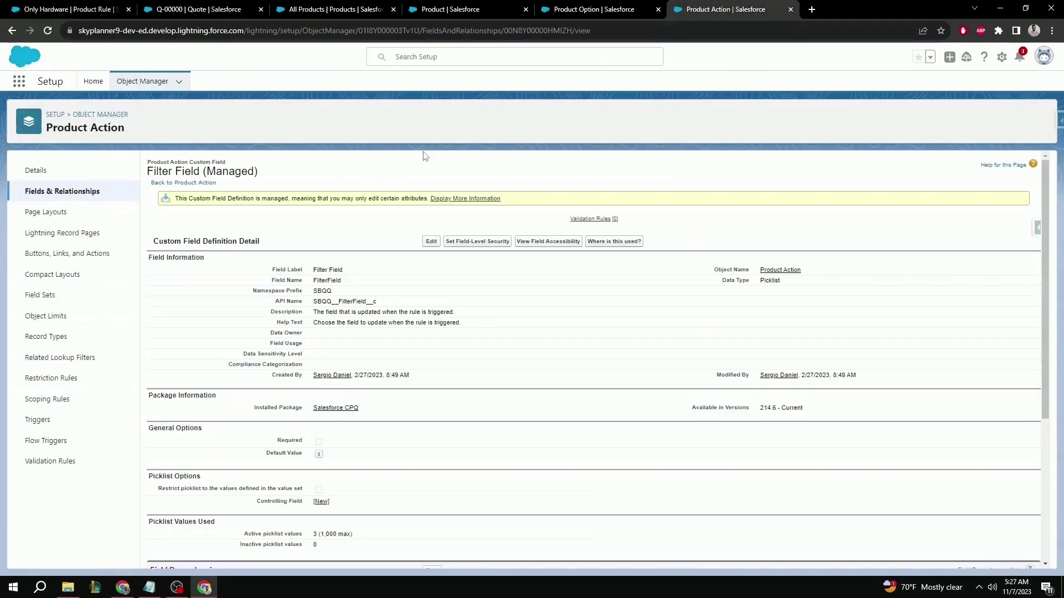
click(64, 192)
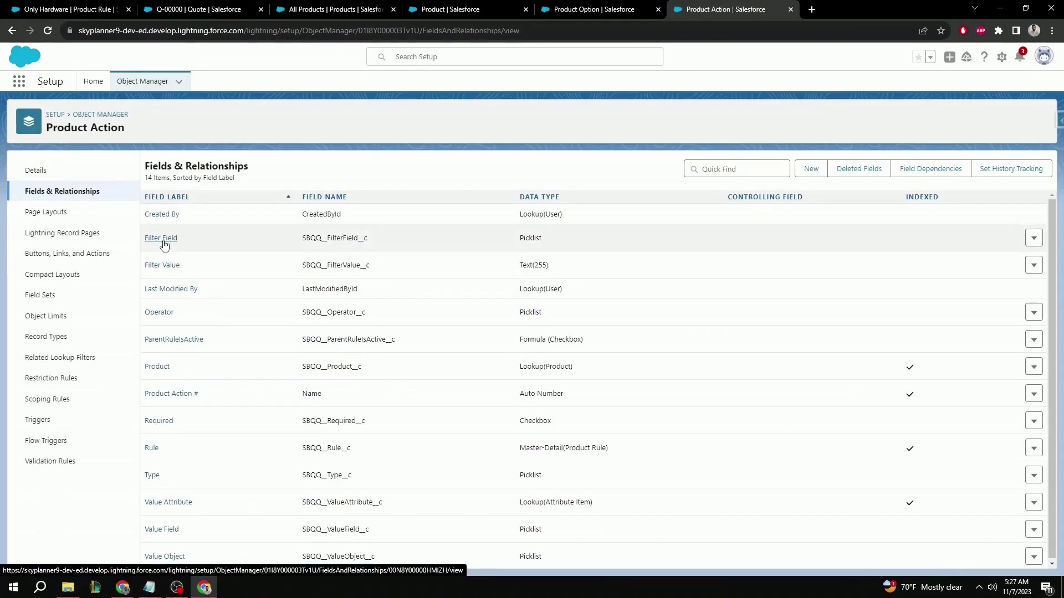
click(165, 239)
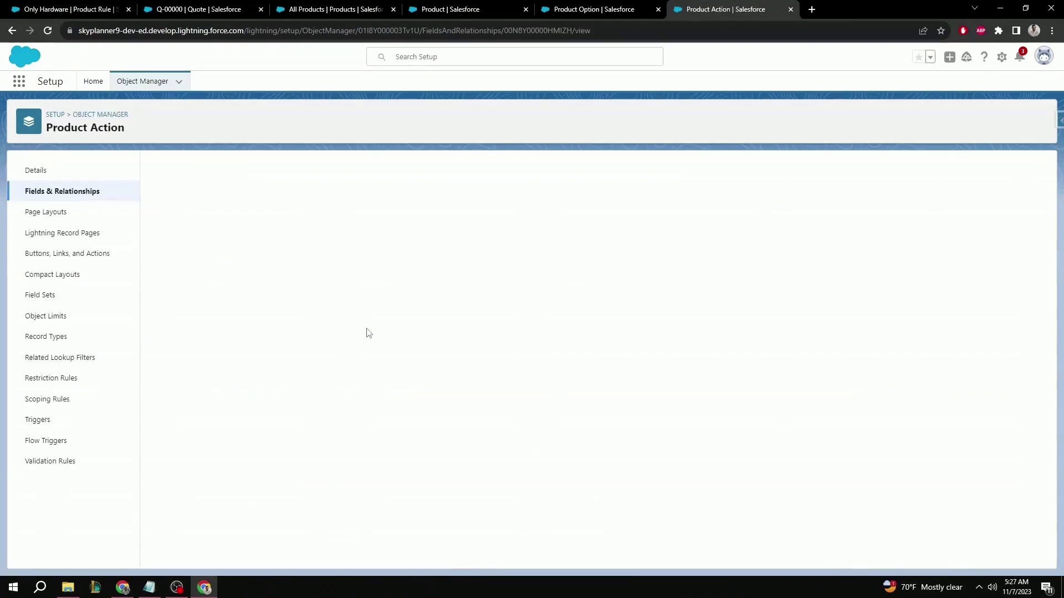
scroll(392, 341, down, 4)
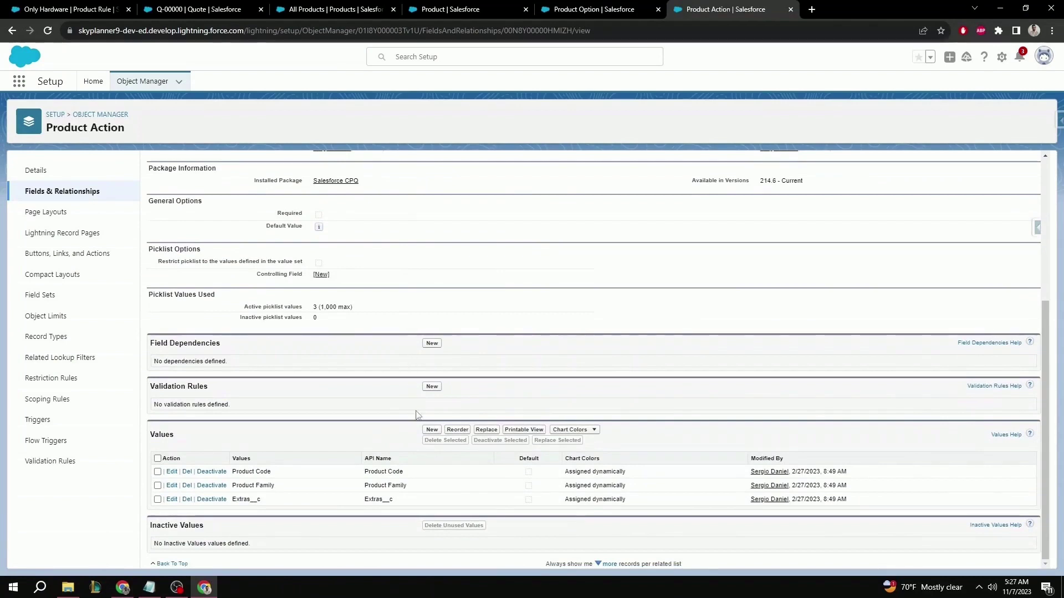
click(432, 430)
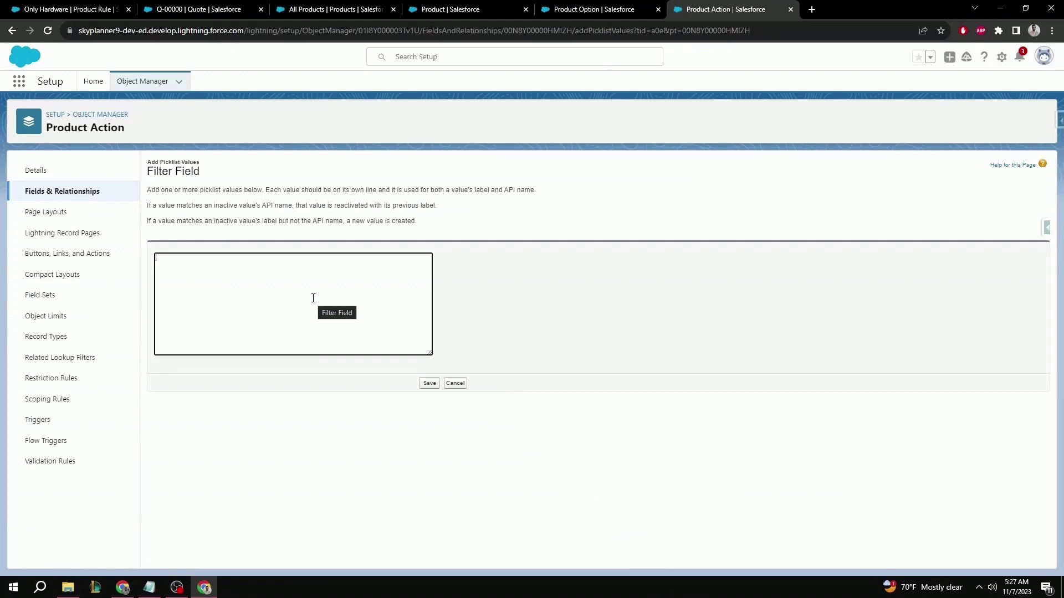
- Copy the ProdFamily__c name from Product Option fields and save it as a Filter Field value
click(579, 10)
click(722, 171)
text(prod)
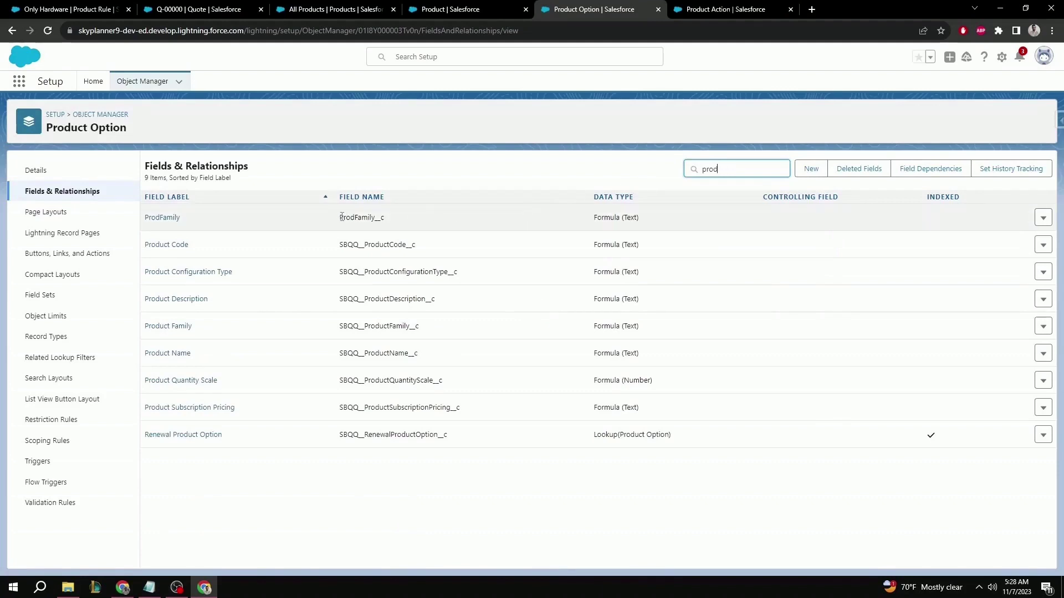
drag(339, 218, 386, 220)
key(ctrl+c)
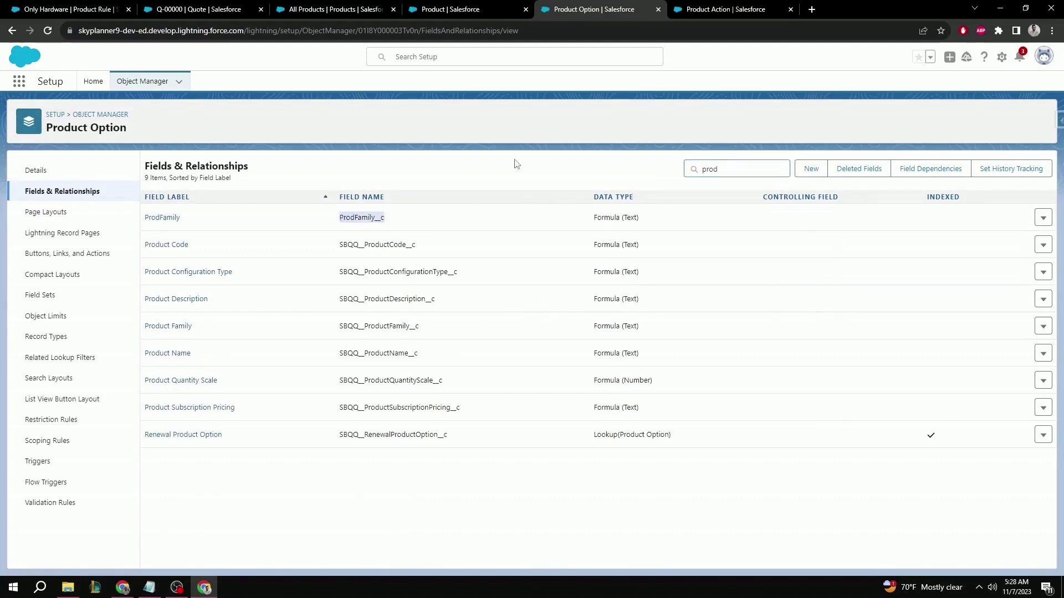
click(723, 10)
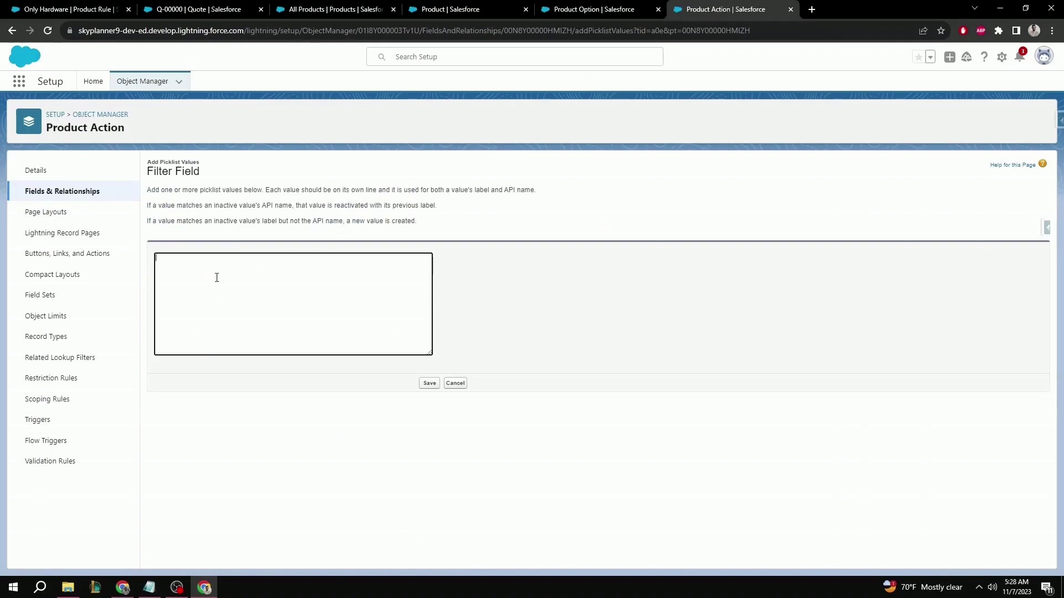
key(ctrl+v)
click(428, 384)
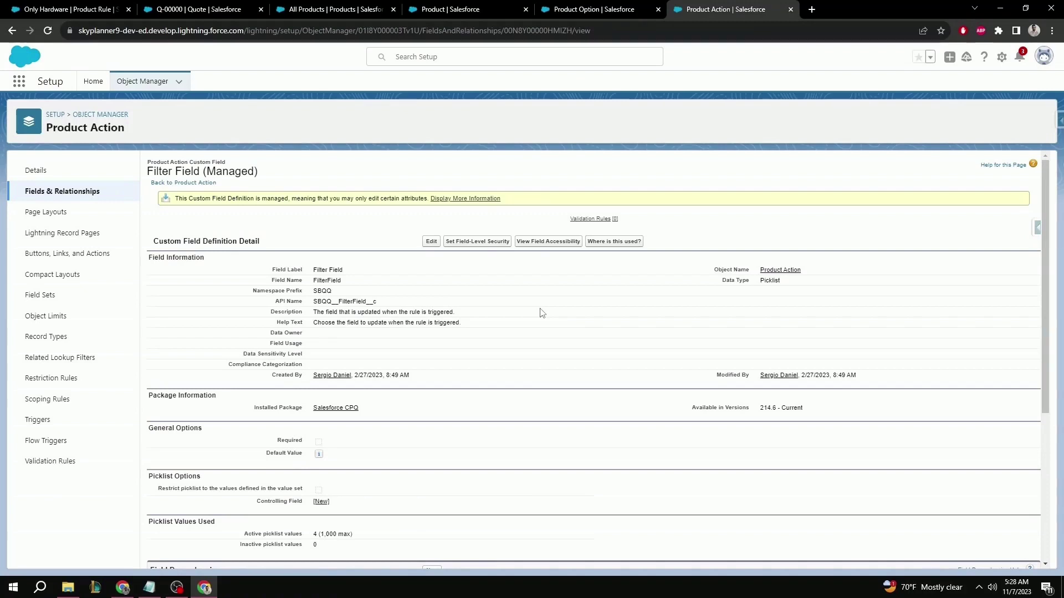
scroll(537, 321, down, 4)
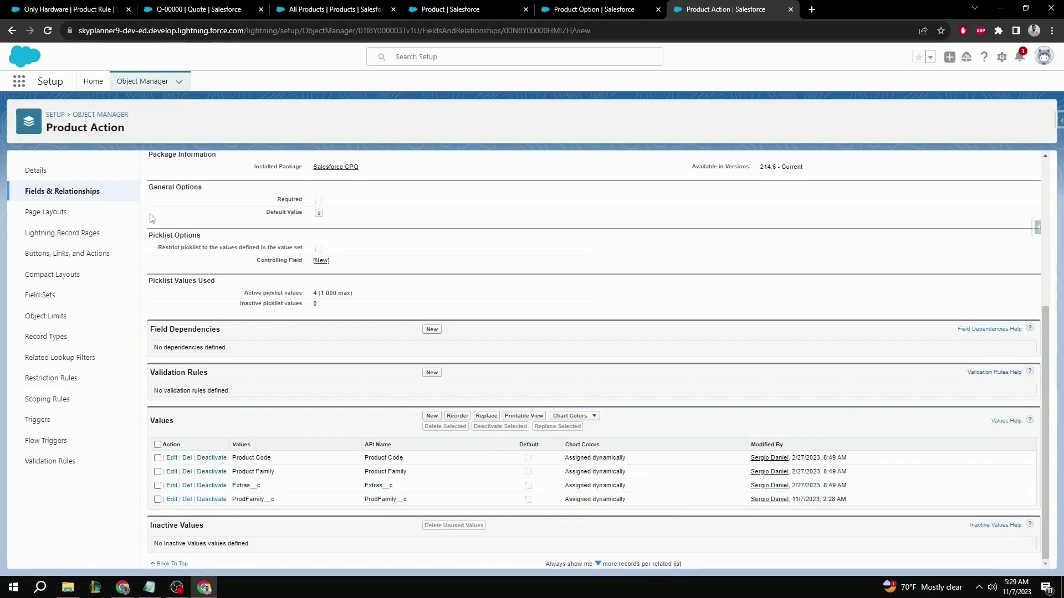
- Create a new product action on Only Hardware with type Default Filter
click(70, 9)
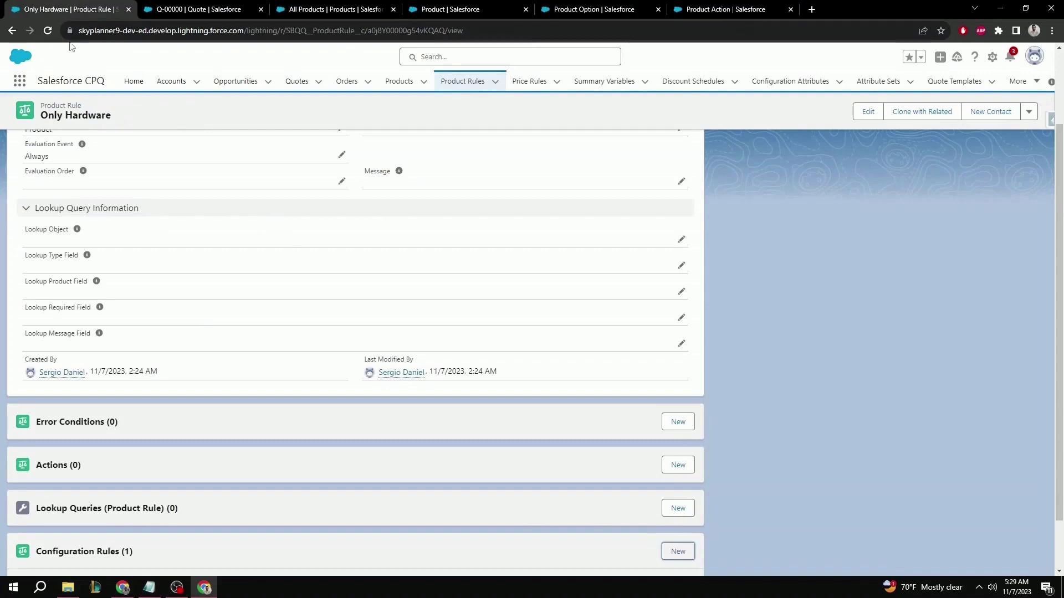
click(47, 30)
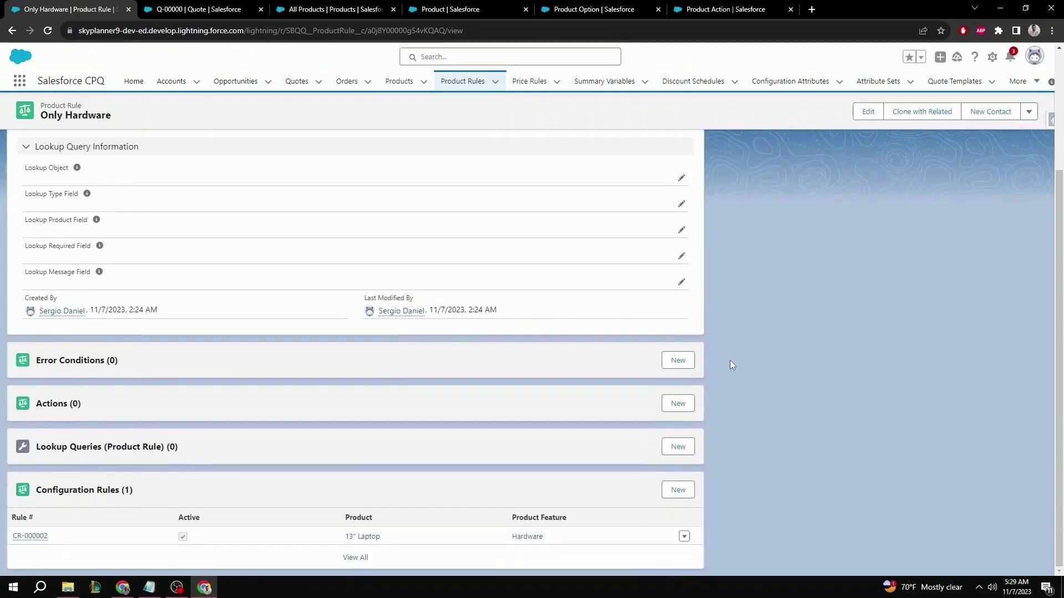
click(678, 404)
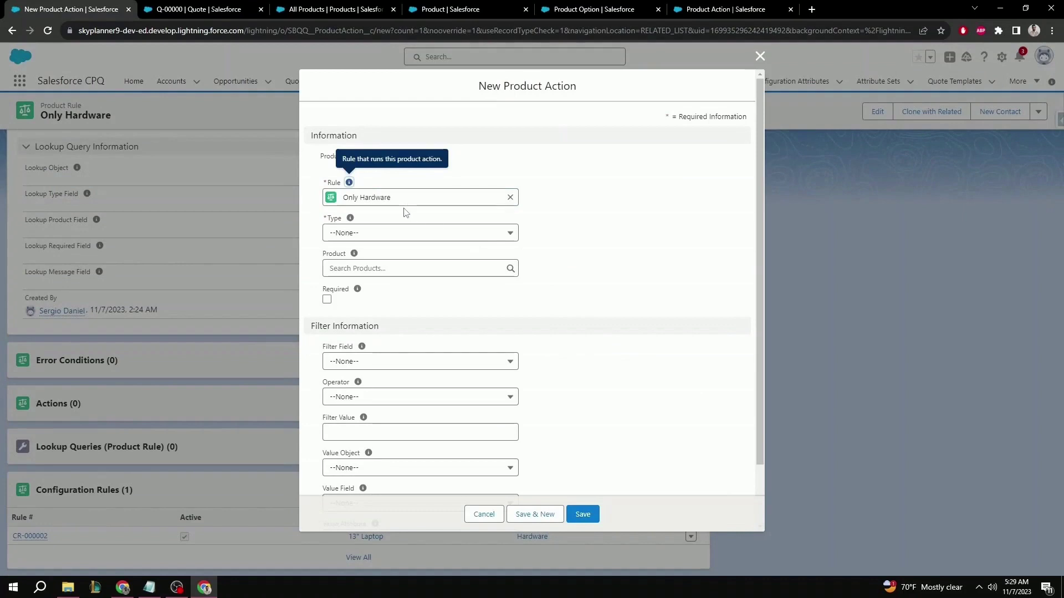
click(394, 233)
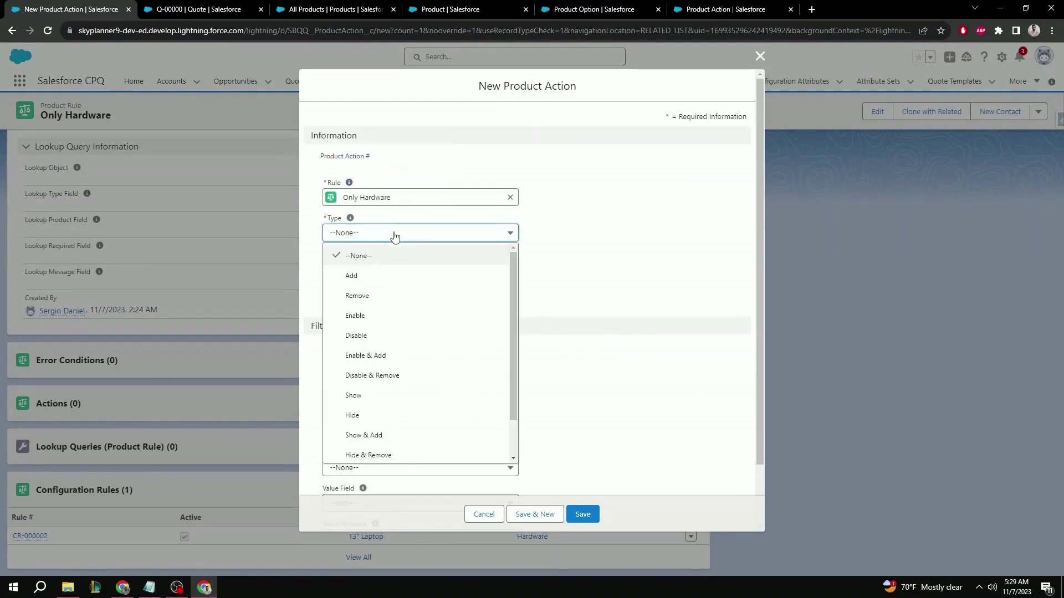
scroll(404, 311, down, 1)
click(373, 433)
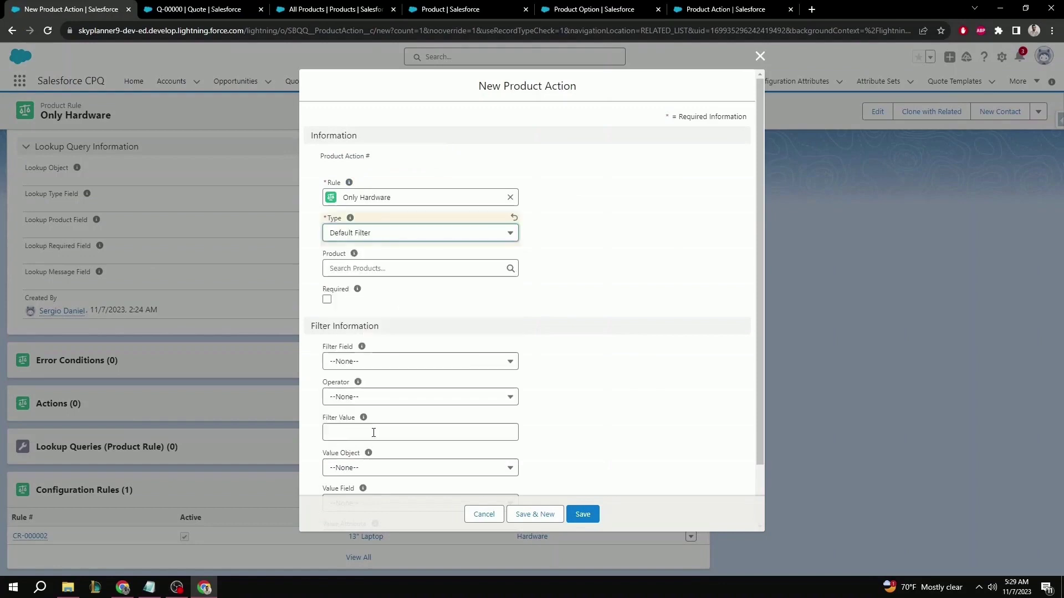
- Set the filter to ProdFamily__c equals Hardware and save the action
key(Tab)
key(Tab)
key(Tab)
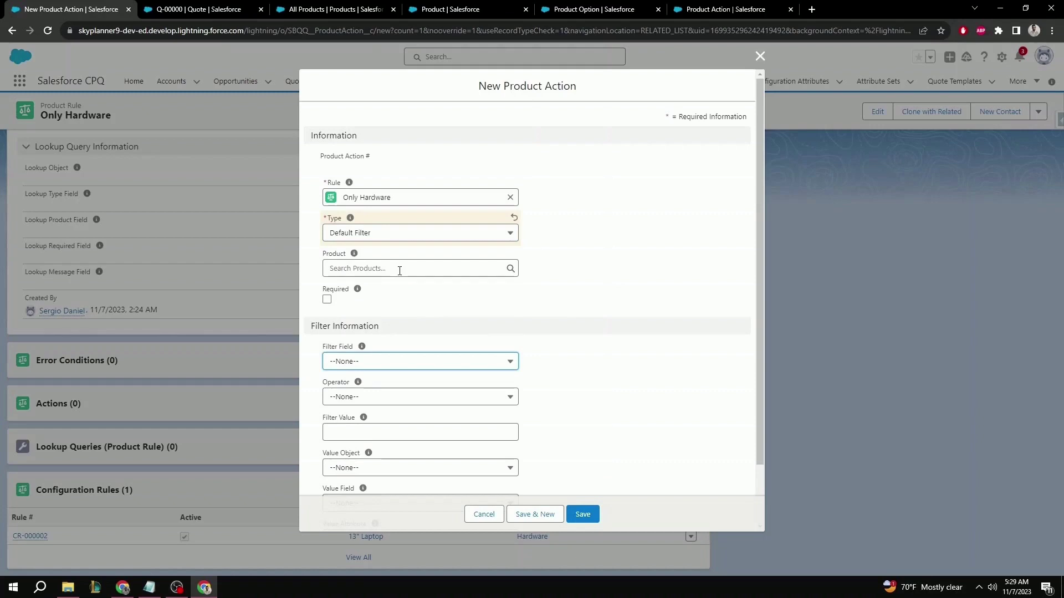
click(399, 365)
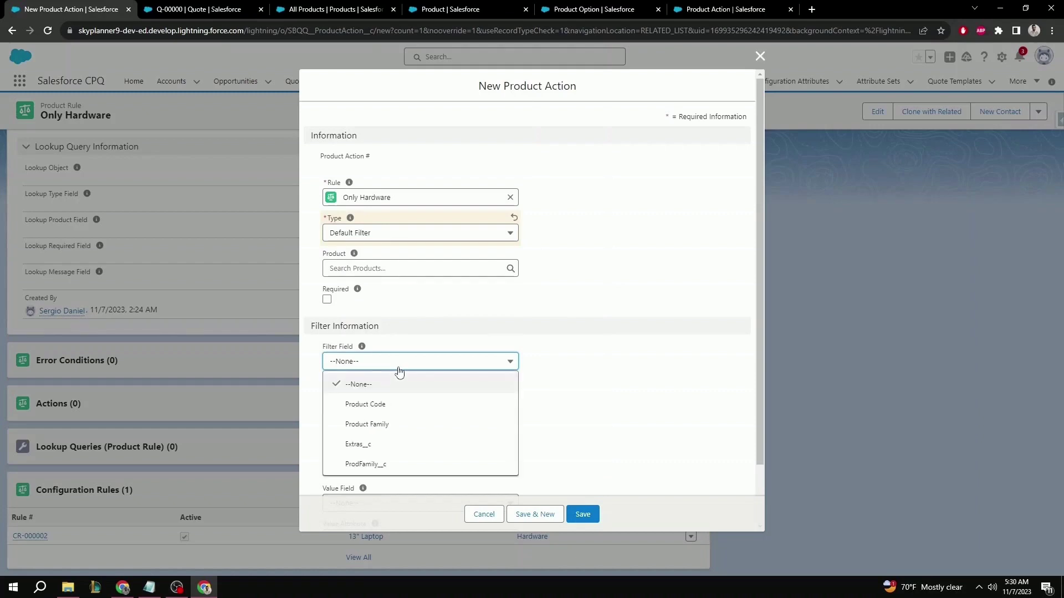
click(403, 467)
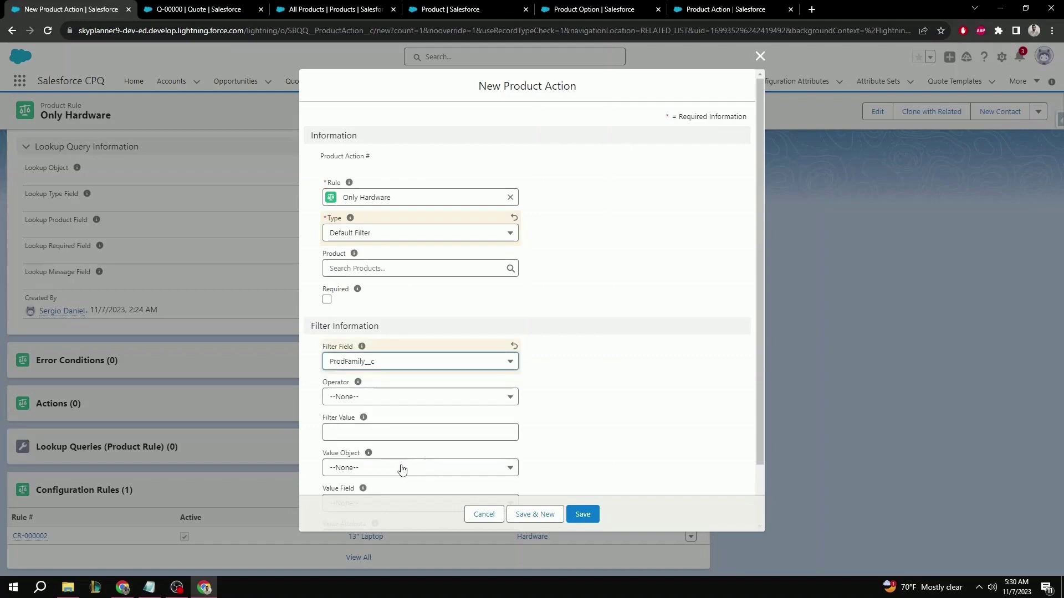
click(392, 398)
click(375, 439)
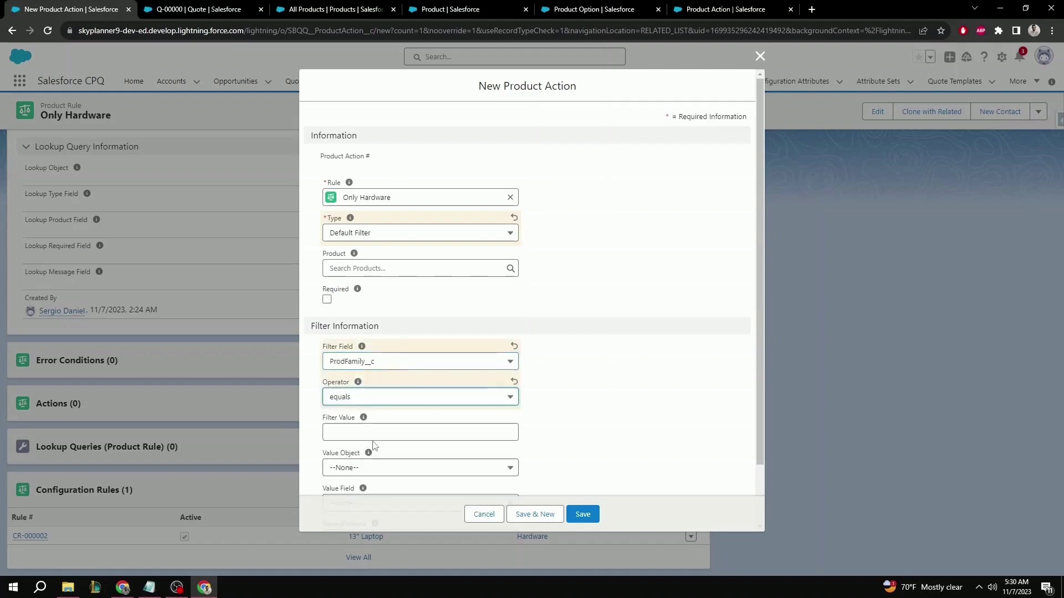
click(373, 433)
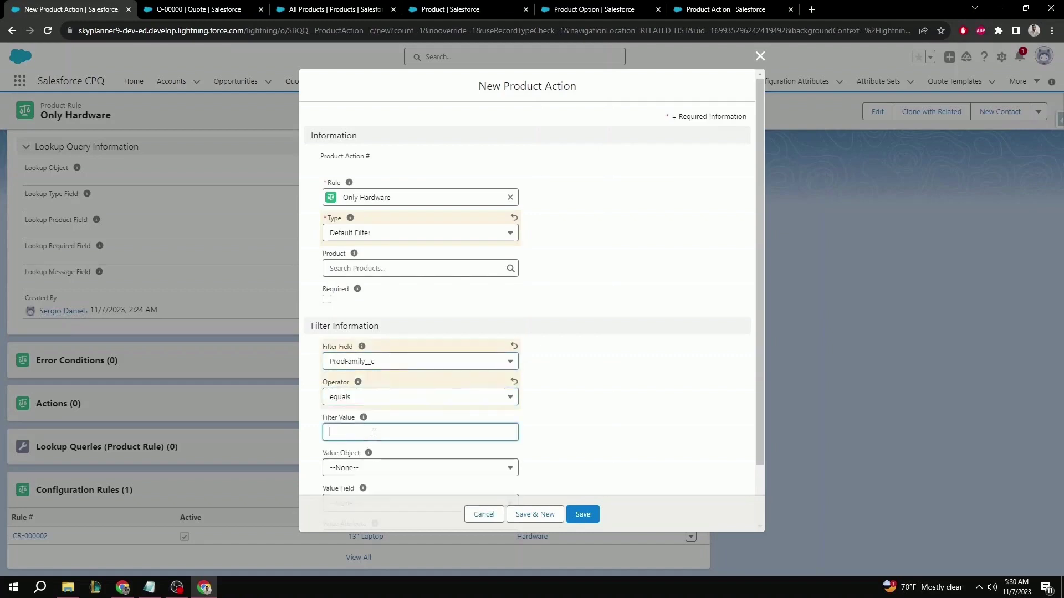
text(Hardwa)
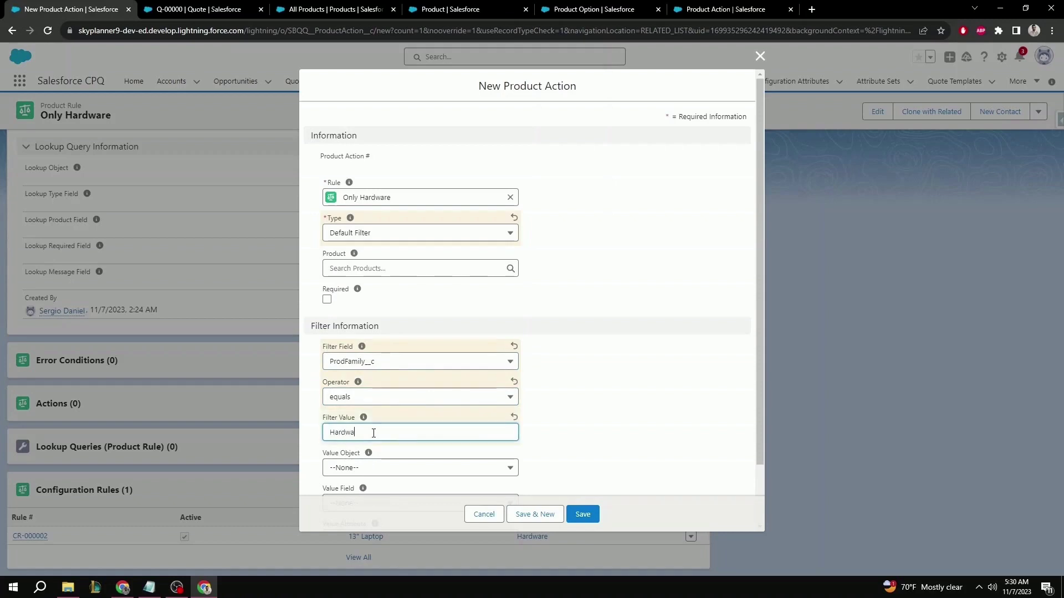
text(re)
click(582, 514)
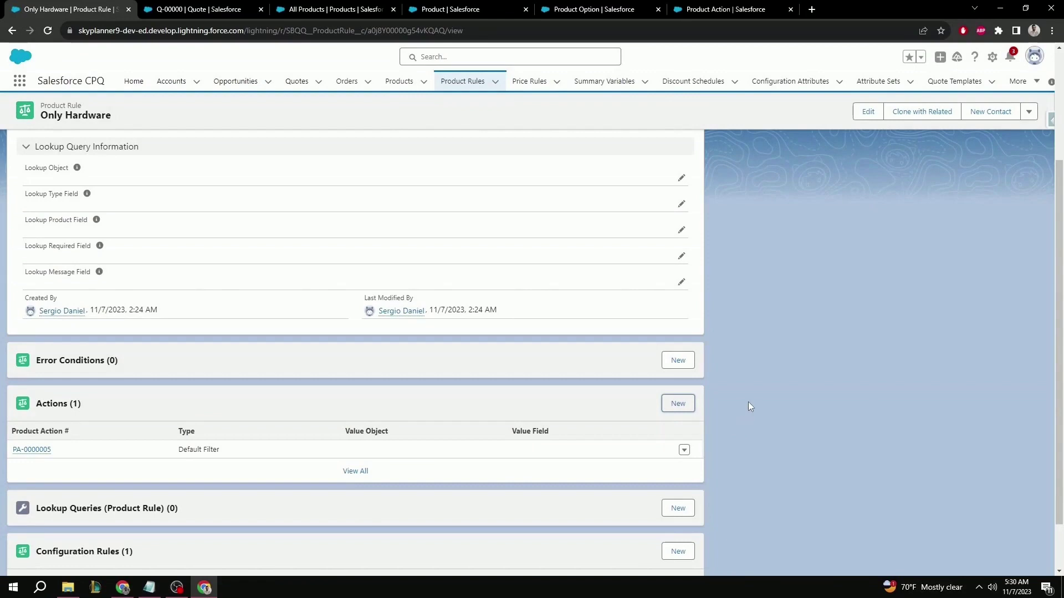
- Add the 10kWh Battery product to the Q-00000 quote lines
click(200, 8)
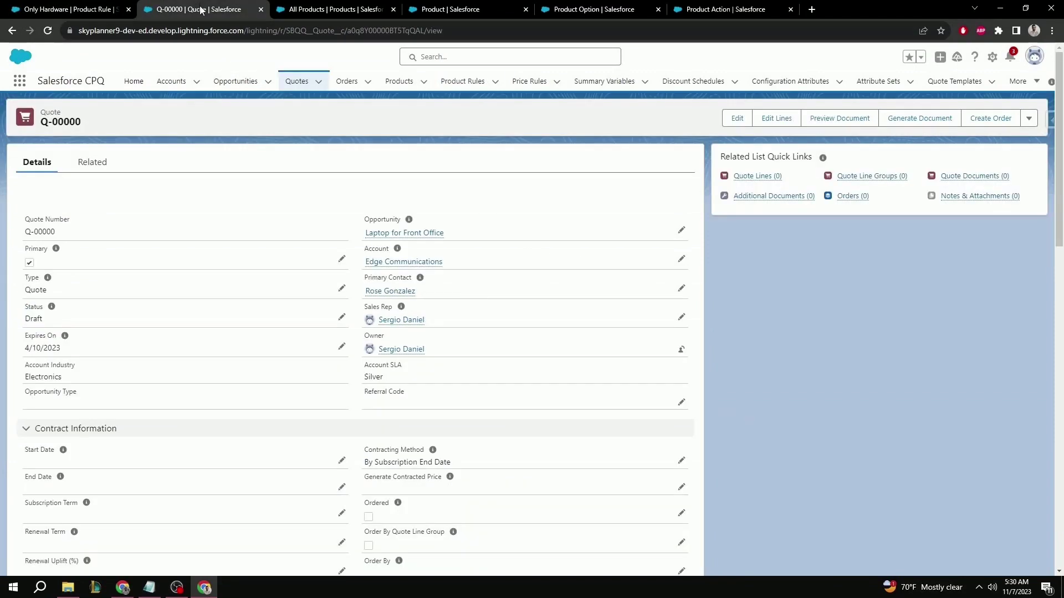
click(776, 119)
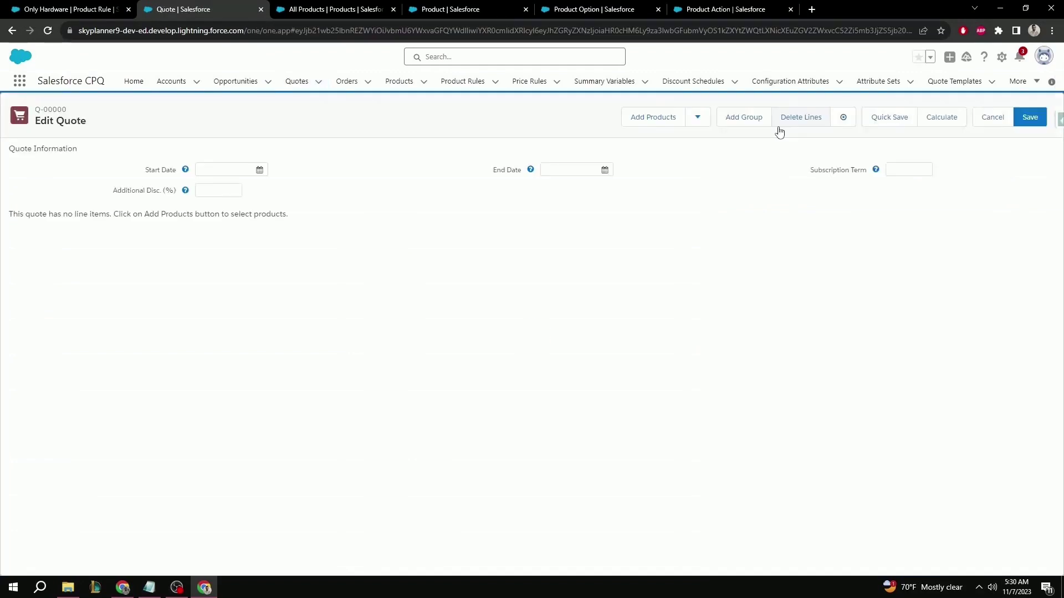
click(655, 118)
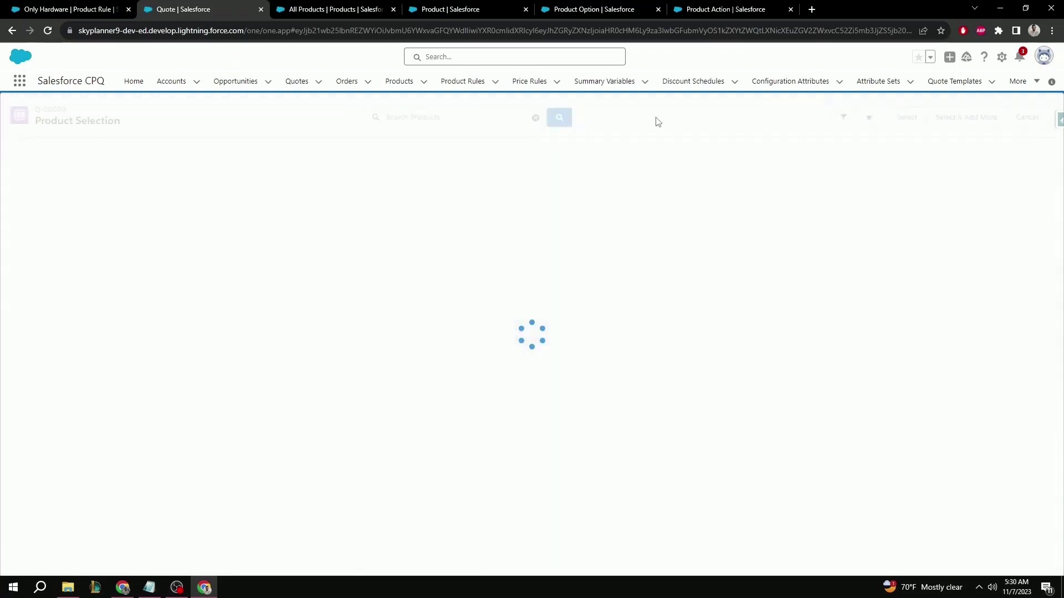
click(9, 165)
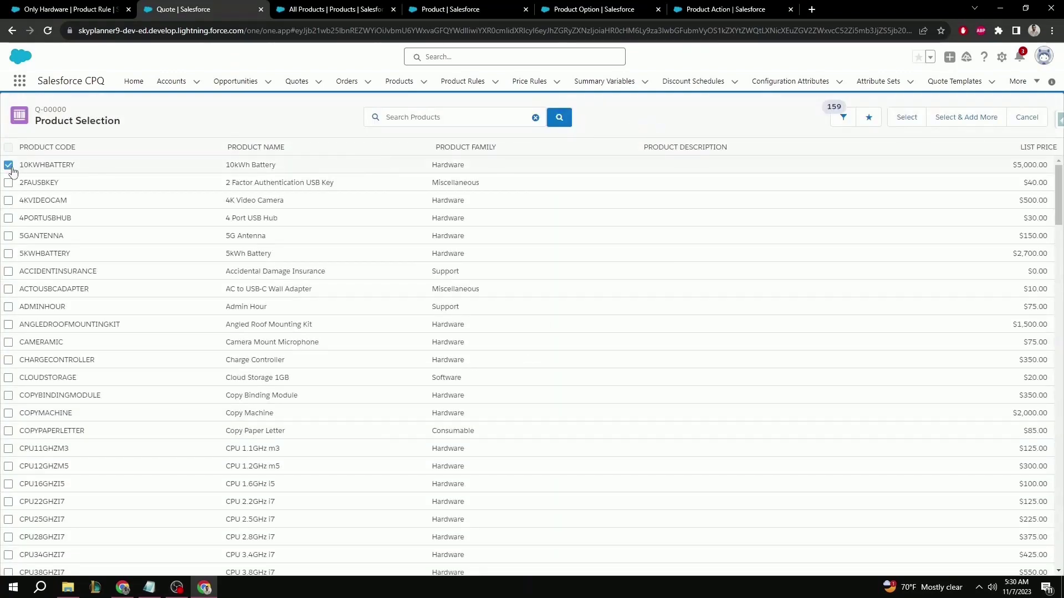
click(906, 118)
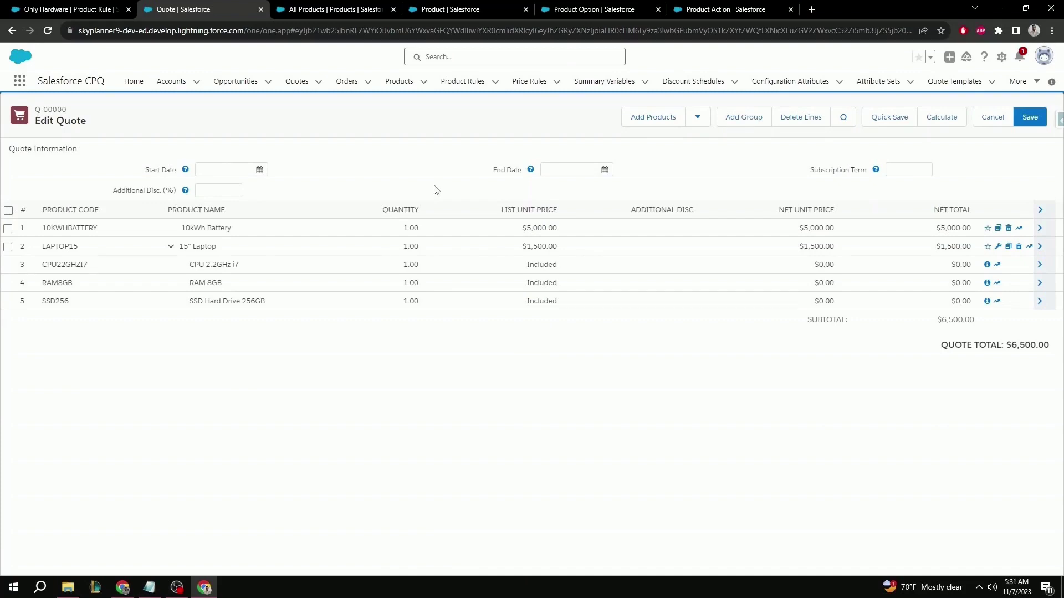
- Set the battery quantity to 6, save the lines, and dismiss the limit alert
click(398, 230)
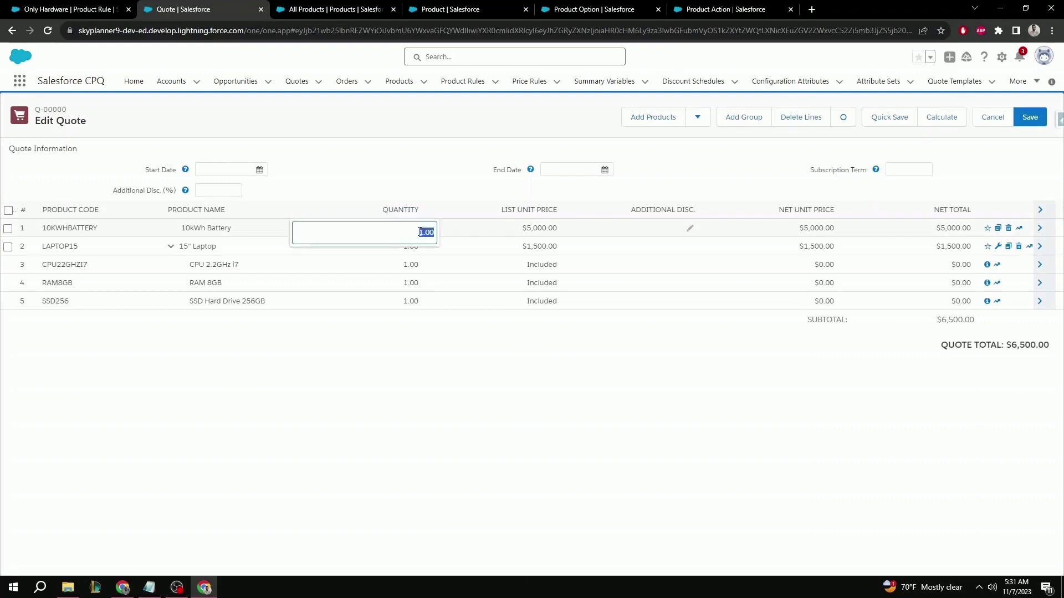
text(6)
click(447, 204)
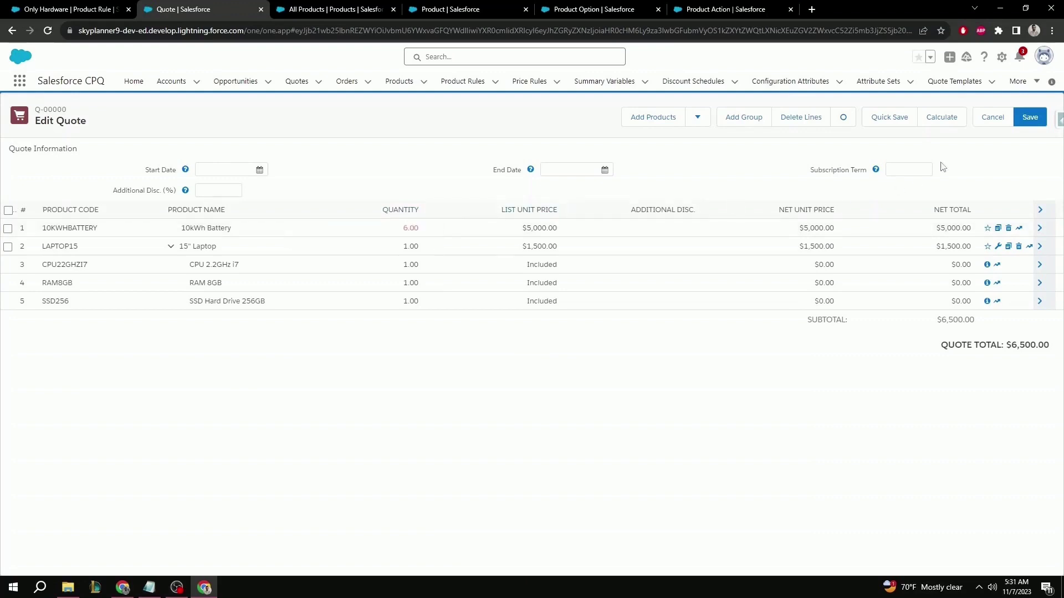
click(1030, 120)
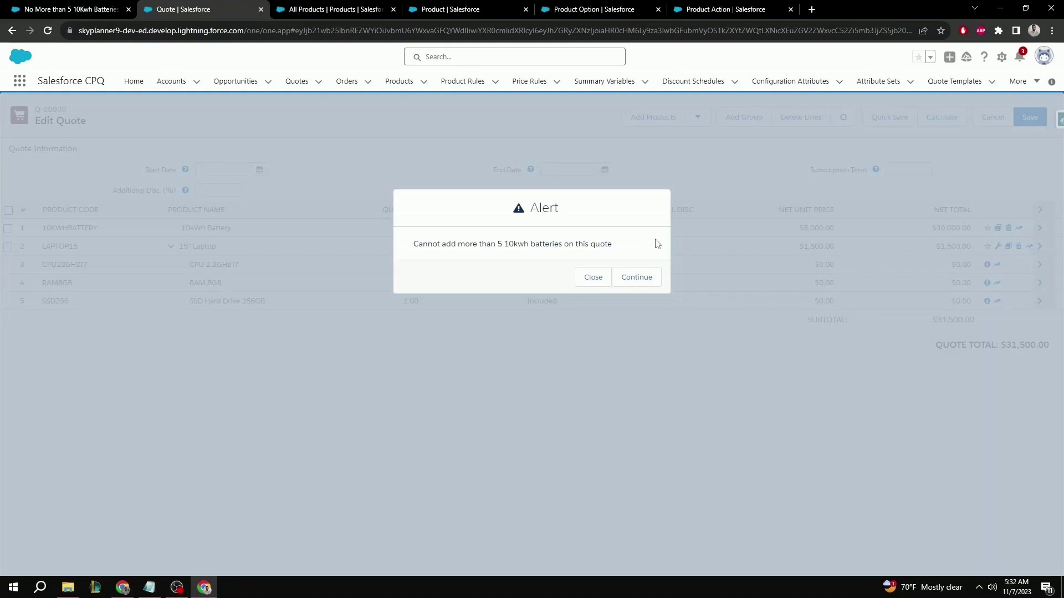
click(599, 279)
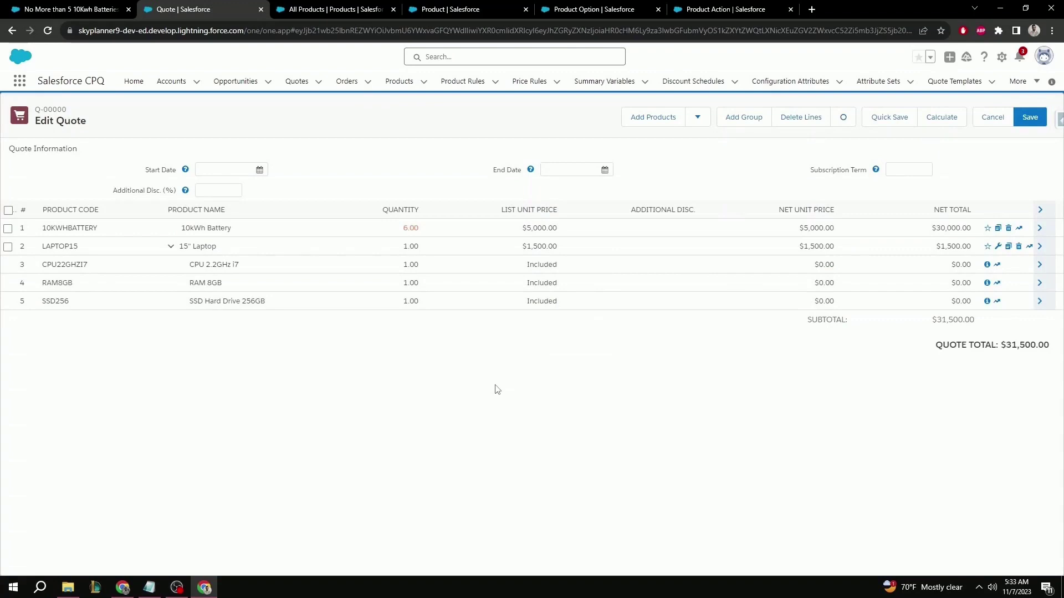
- Add the 13" Laptop product to the quote to configure it
click(653, 120)
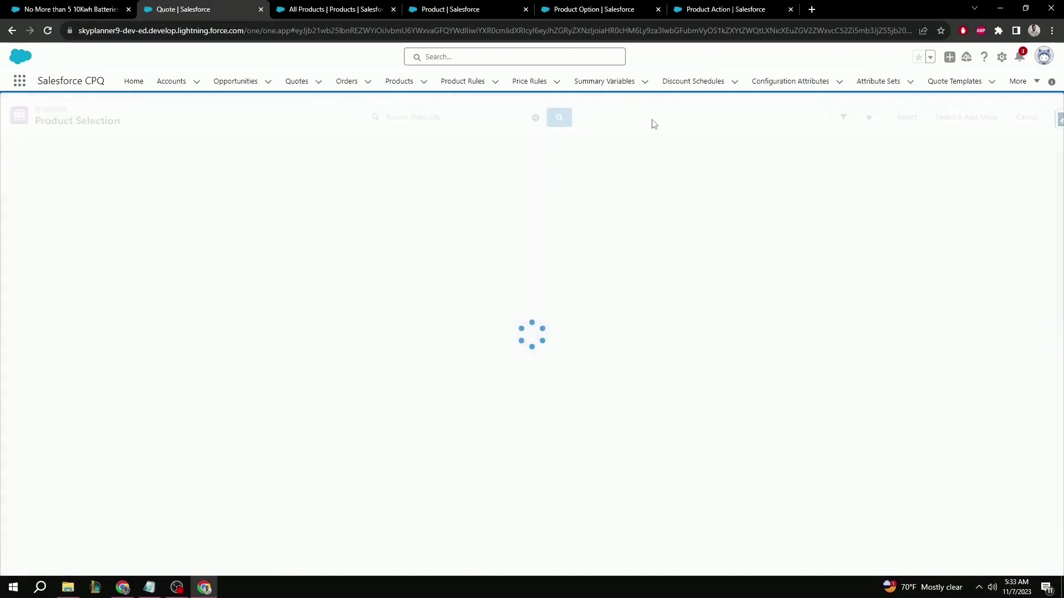
scroll(119, 363, down, 7)
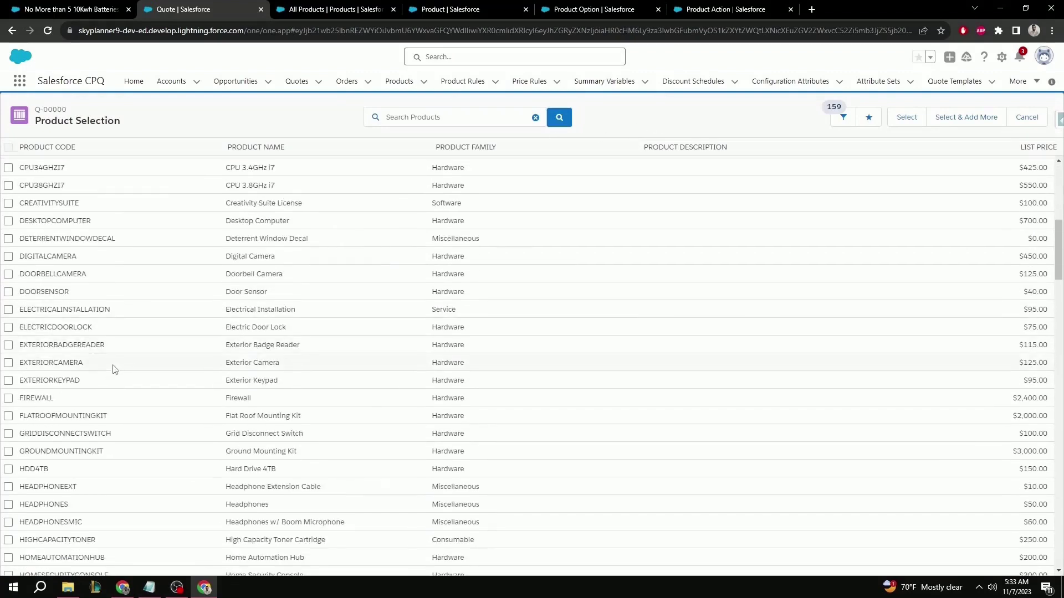
scroll(115, 369, down, 7)
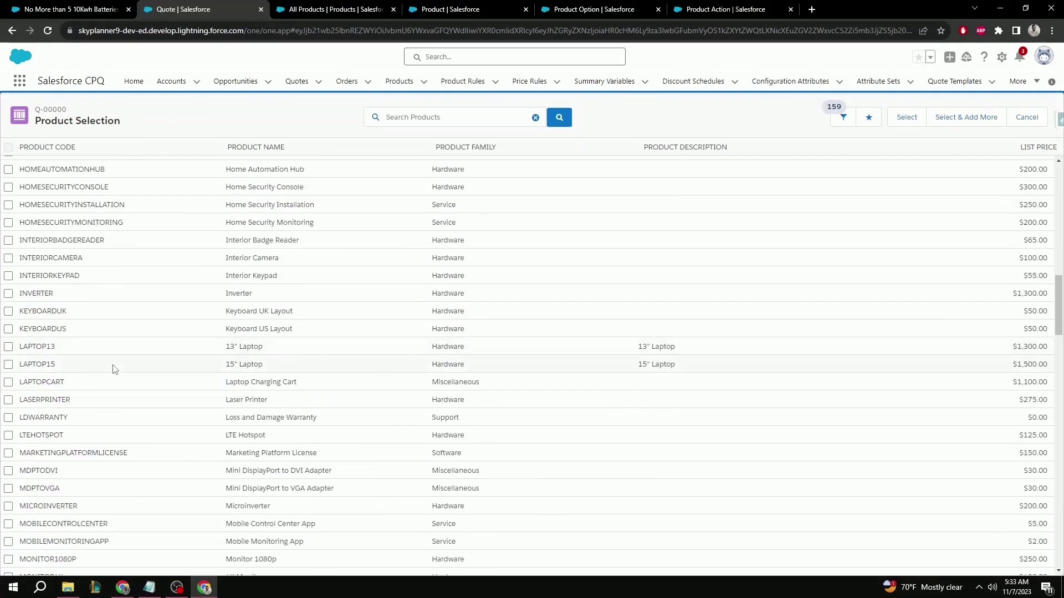
click(9, 347)
click(905, 118)
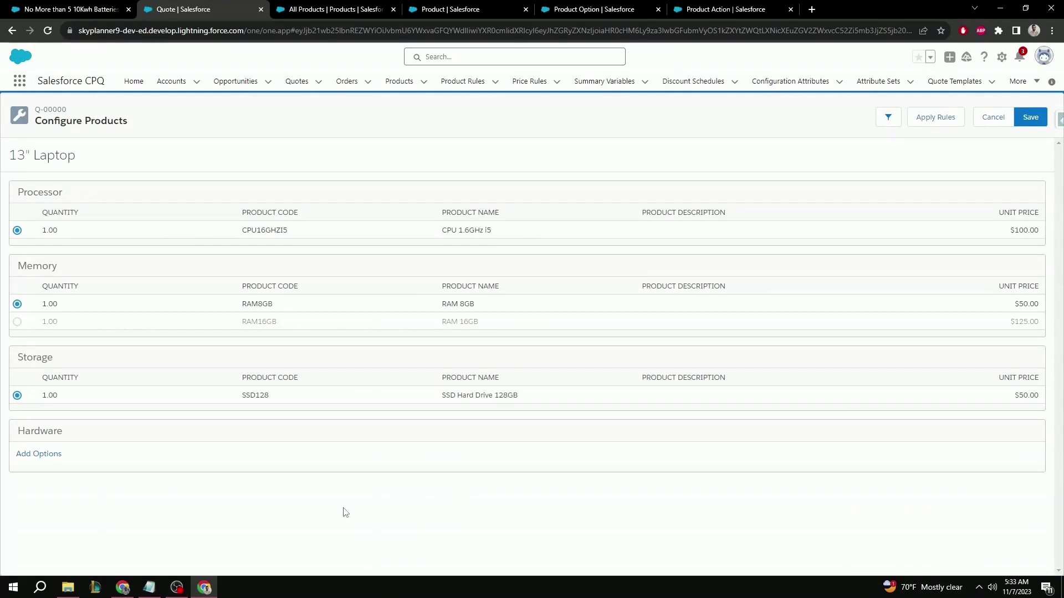
- Review the laptop's Hardware options, now showing only Hardware-family products
click(38, 455)
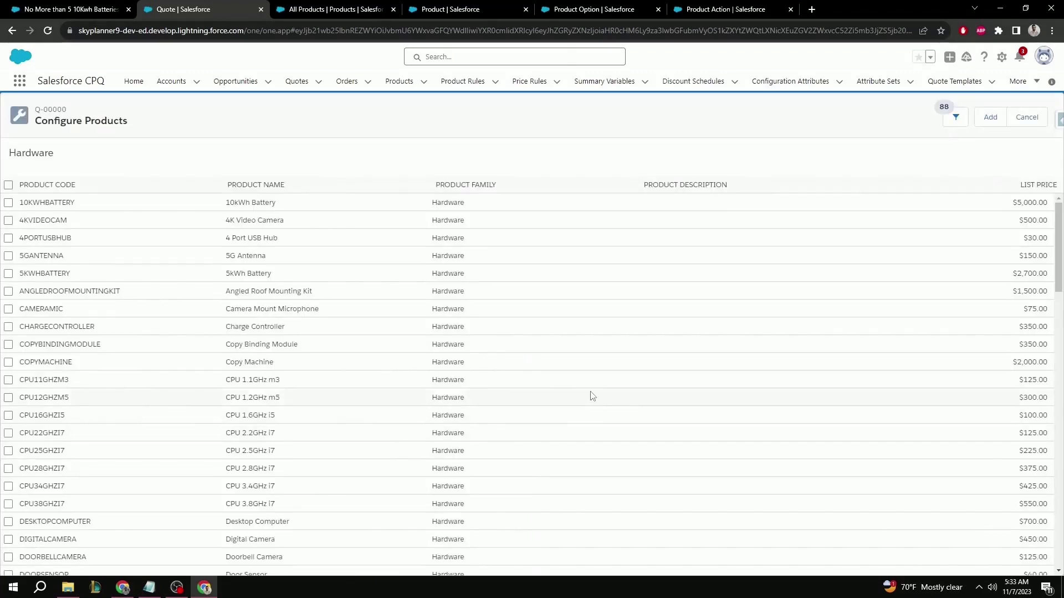
scroll(592, 396, down, 15)
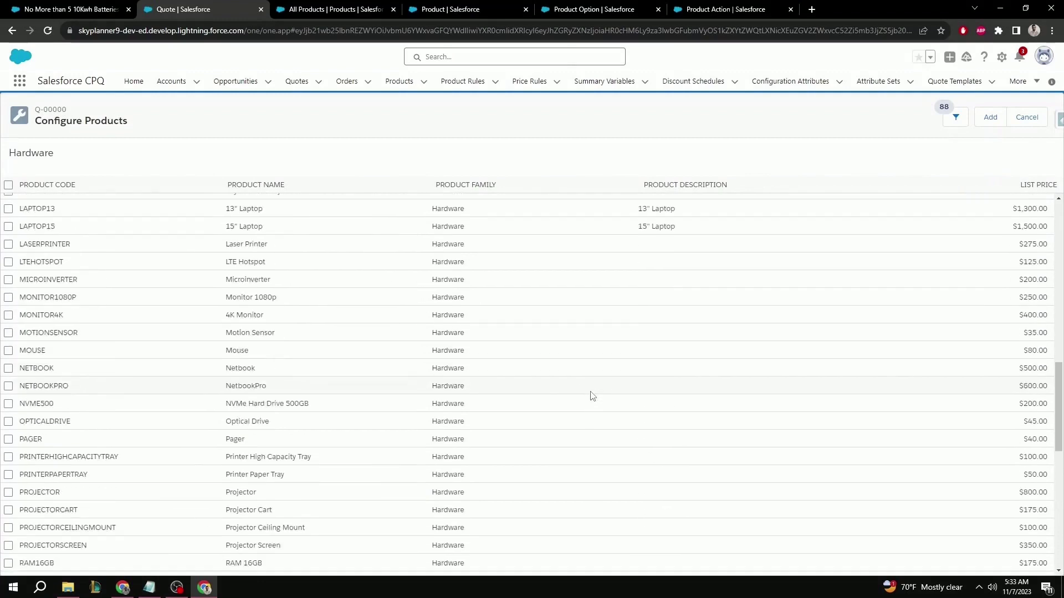
scroll(592, 396, down, 4)
scroll(592, 395, up, 10)
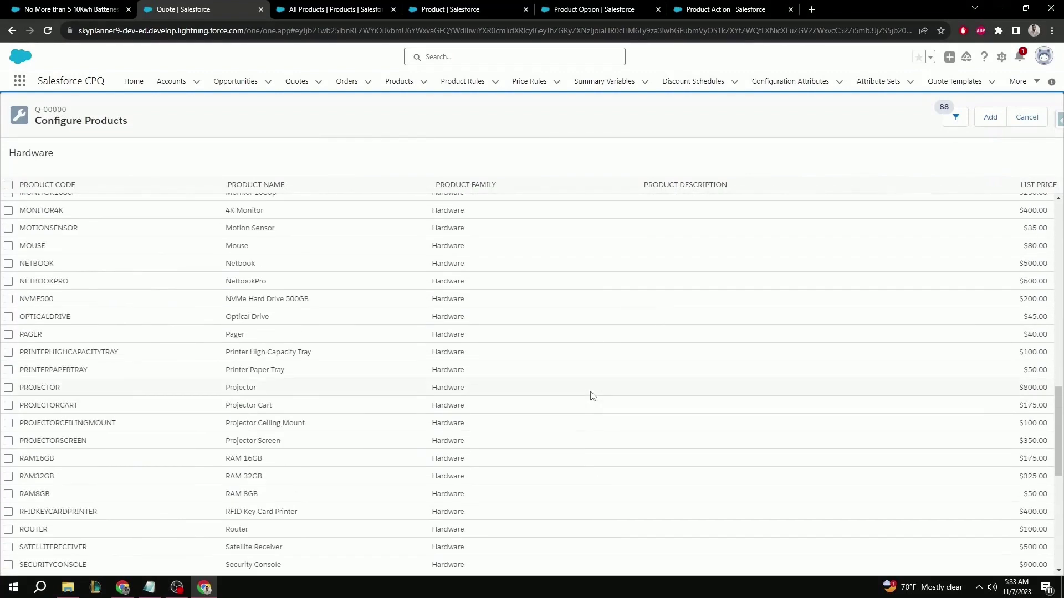
scroll(592, 396, up, 12)
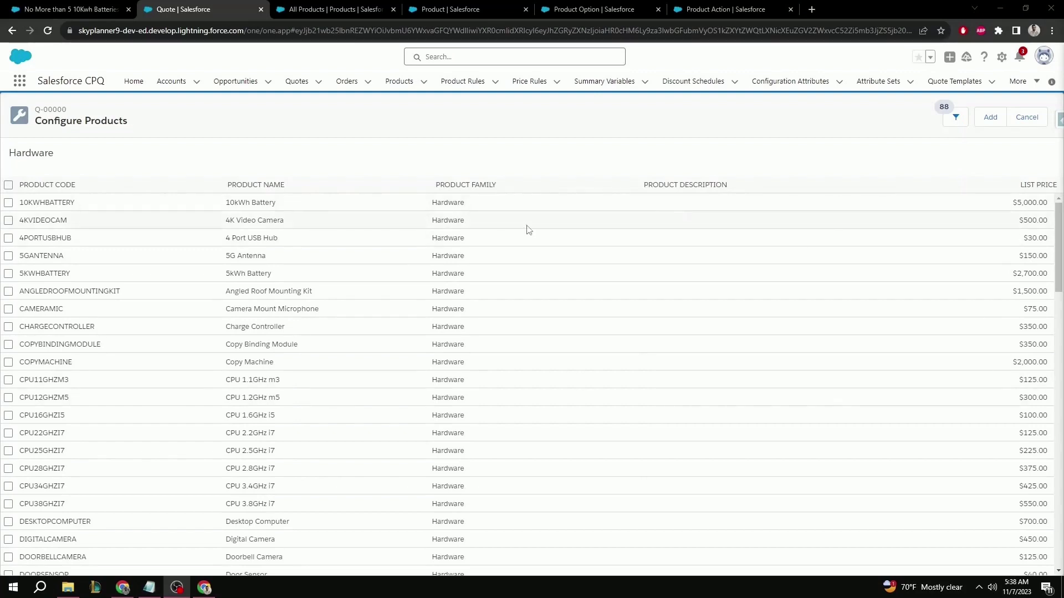
- Add the 4K Video Camera option, save configuration and quote, and continue past the battery alert
click(8, 220)
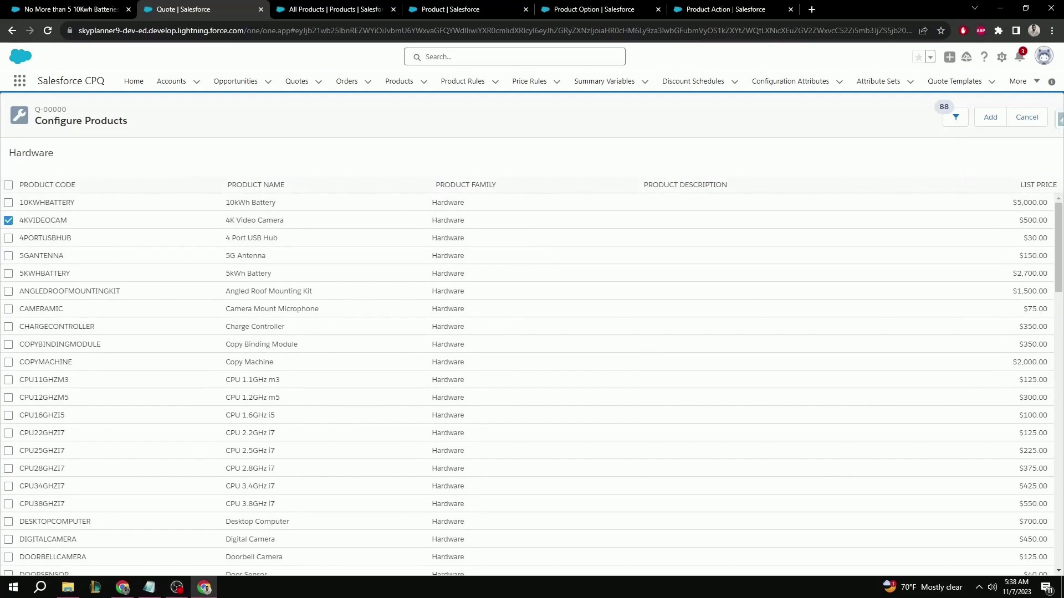
click(988, 119)
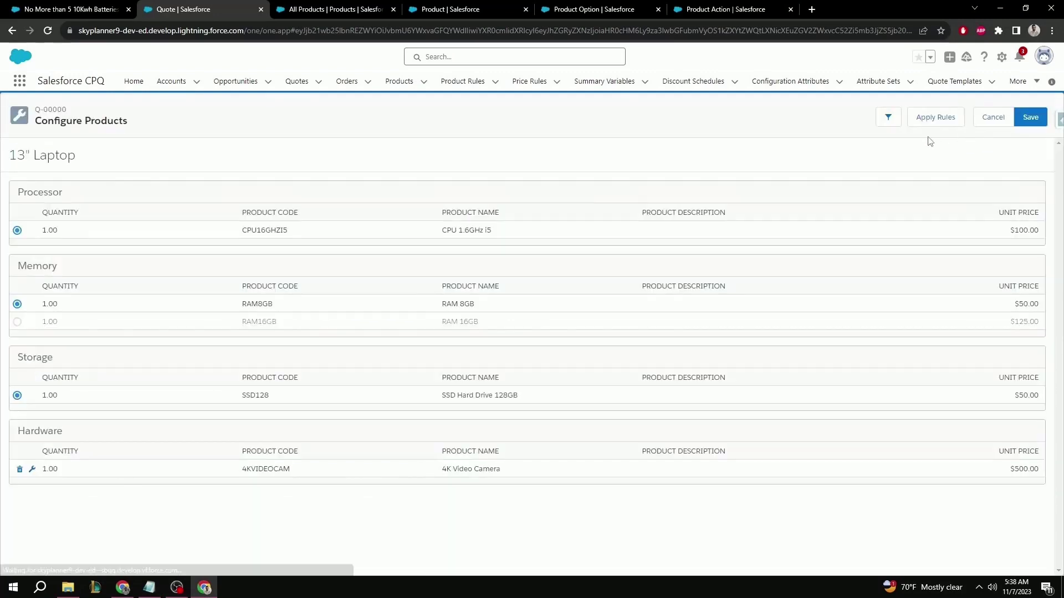
click(1030, 118)
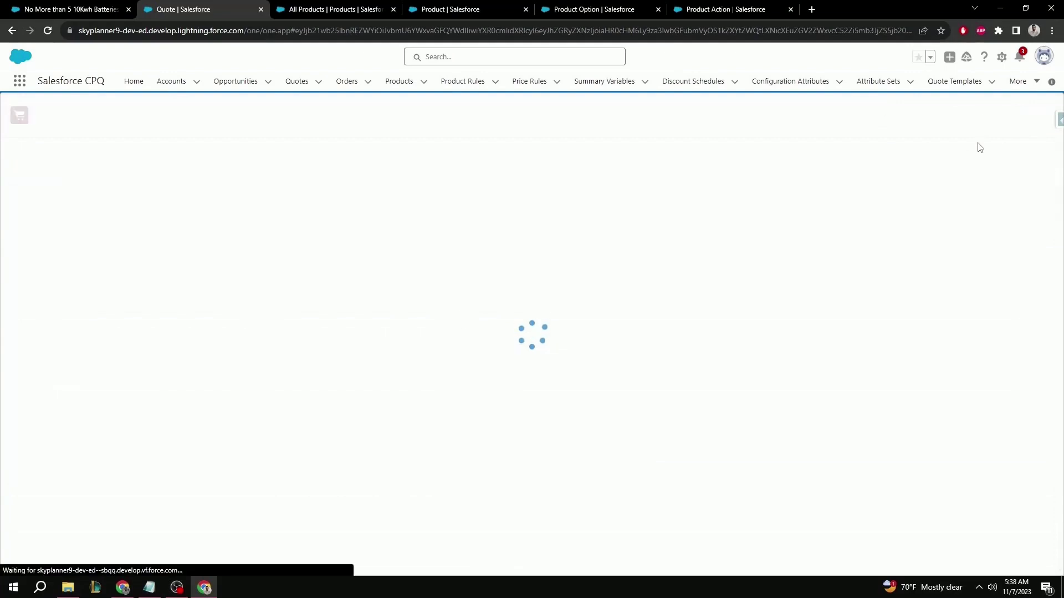
click(1029, 117)
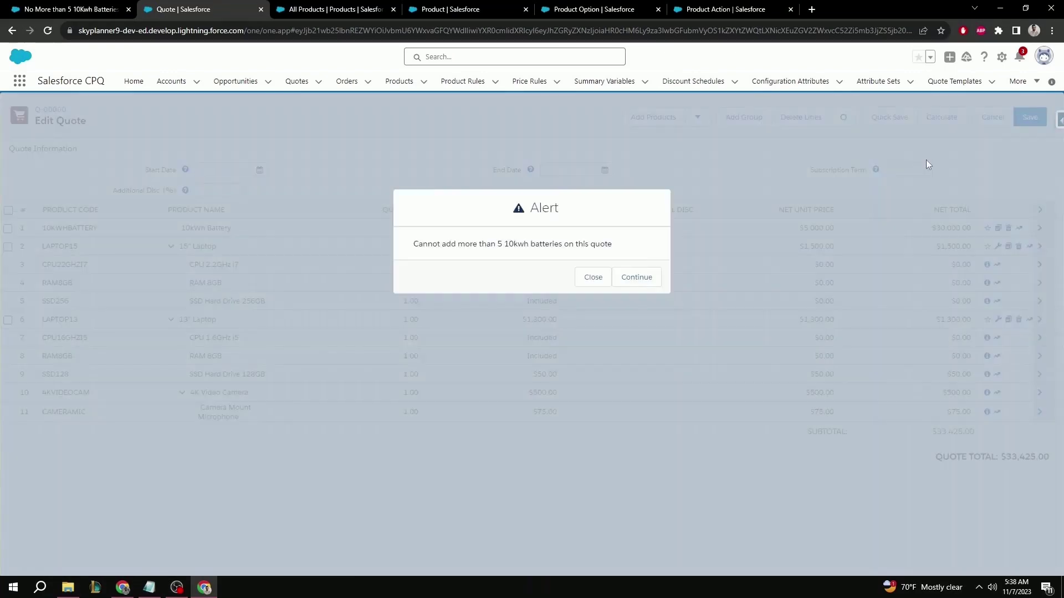
click(644, 280)
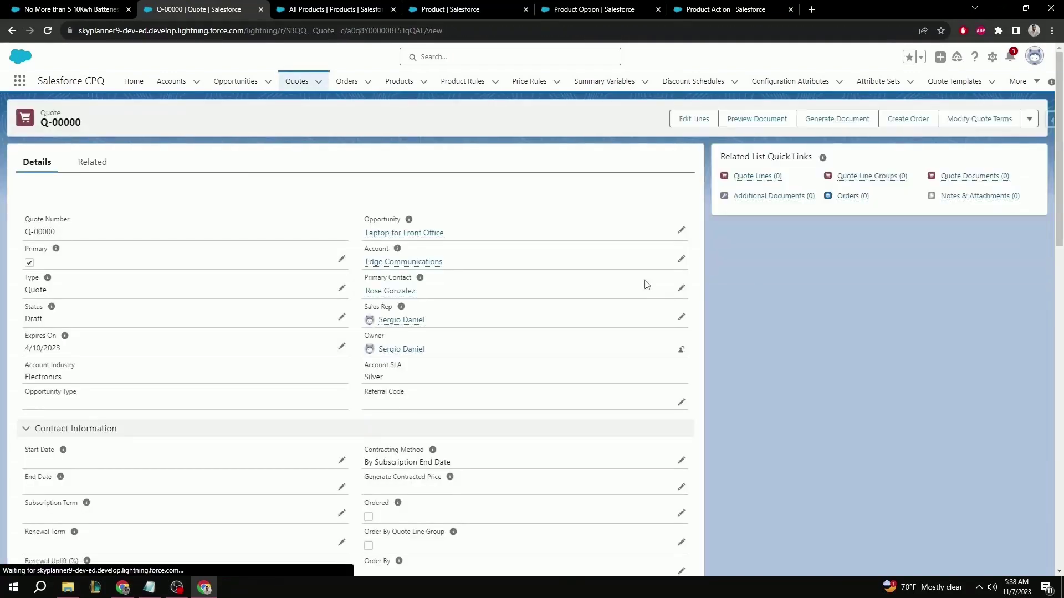